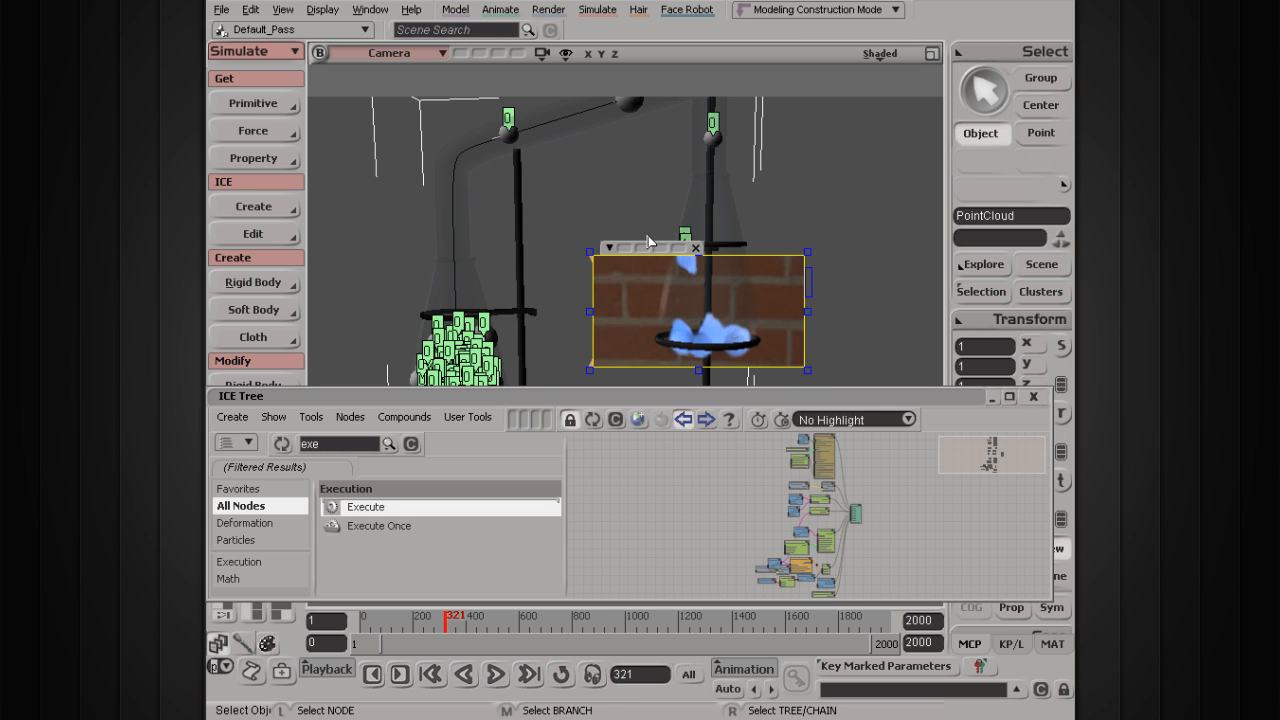
Step: Close the render region preview in the viewport
{"action": "left_click", "coordinate": [695, 249]}
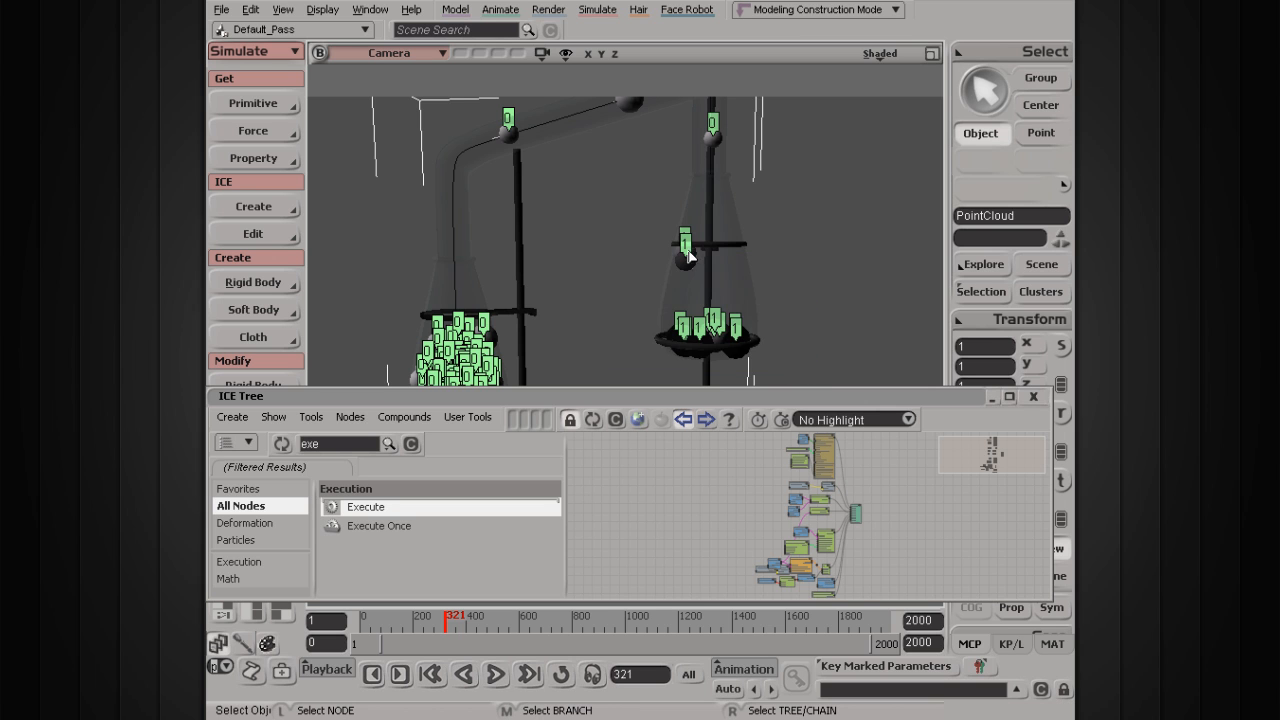
Step: Rearrange the ICE Tree, moving Test Distance to Surface up and Set Particle Color and Subtract Color lower
{"action": "scroll", "coordinate": [825, 550], "scroll_direction": "up", "scroll_amount": 3}
{"action": "scroll", "coordinate": [825, 550], "scroll_direction": "up", "scroll_amount": 2}
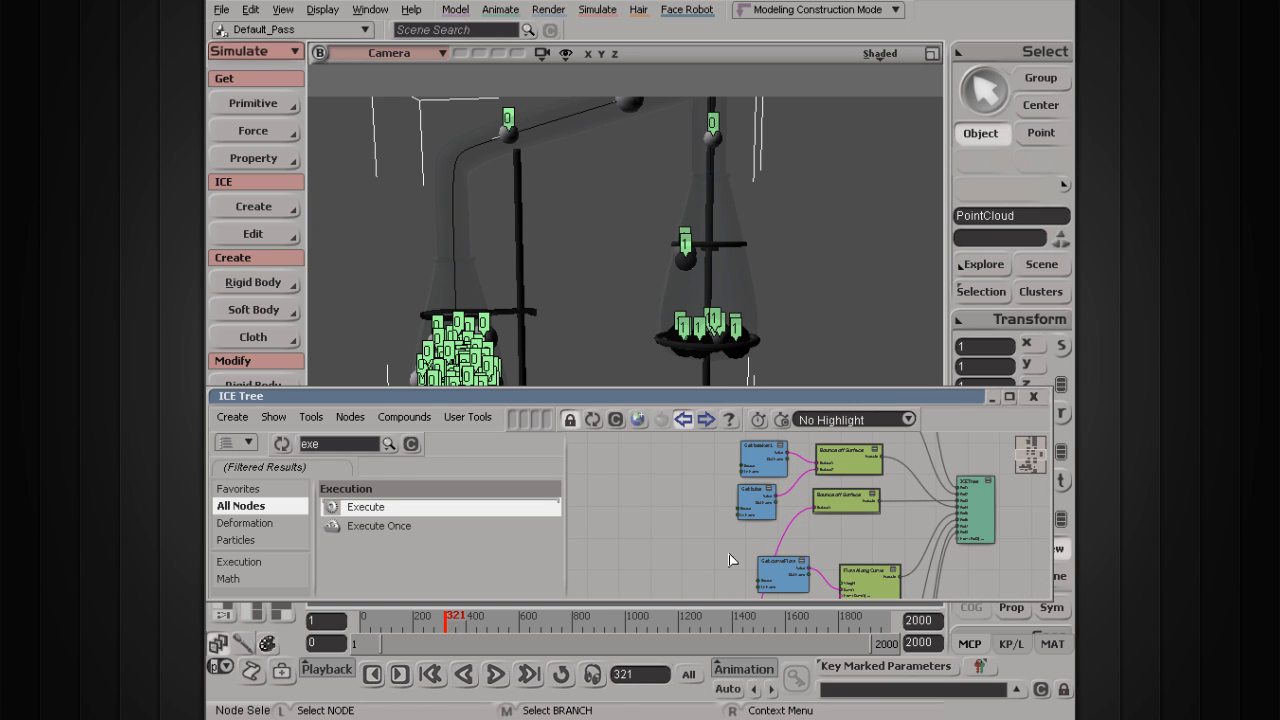
{"action": "middle_click_drag", "start_coordinate": [654, 566], "coordinate": [652, 443]}
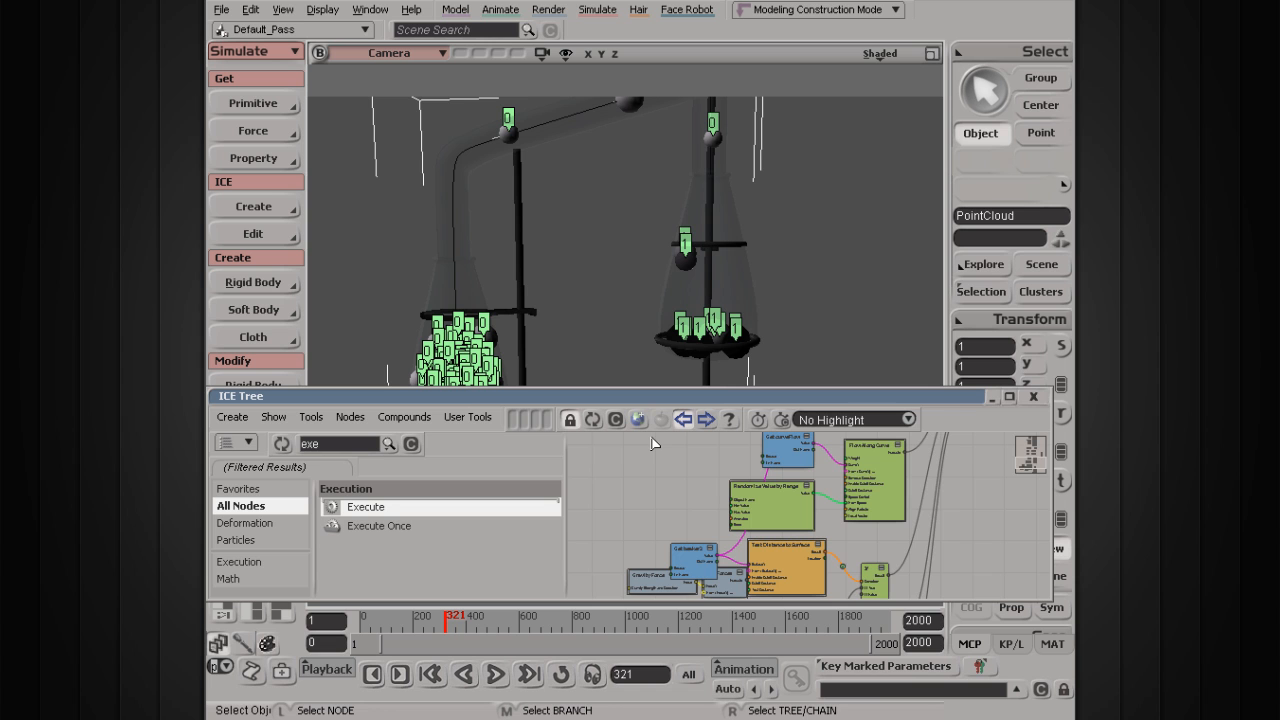
{"action": "middle_click_drag", "start_coordinate": [657, 526], "coordinate": [649, 423]}
{"action": "scroll", "coordinate": [820, 511], "scroll_direction": "up", "scroll_amount": 2}
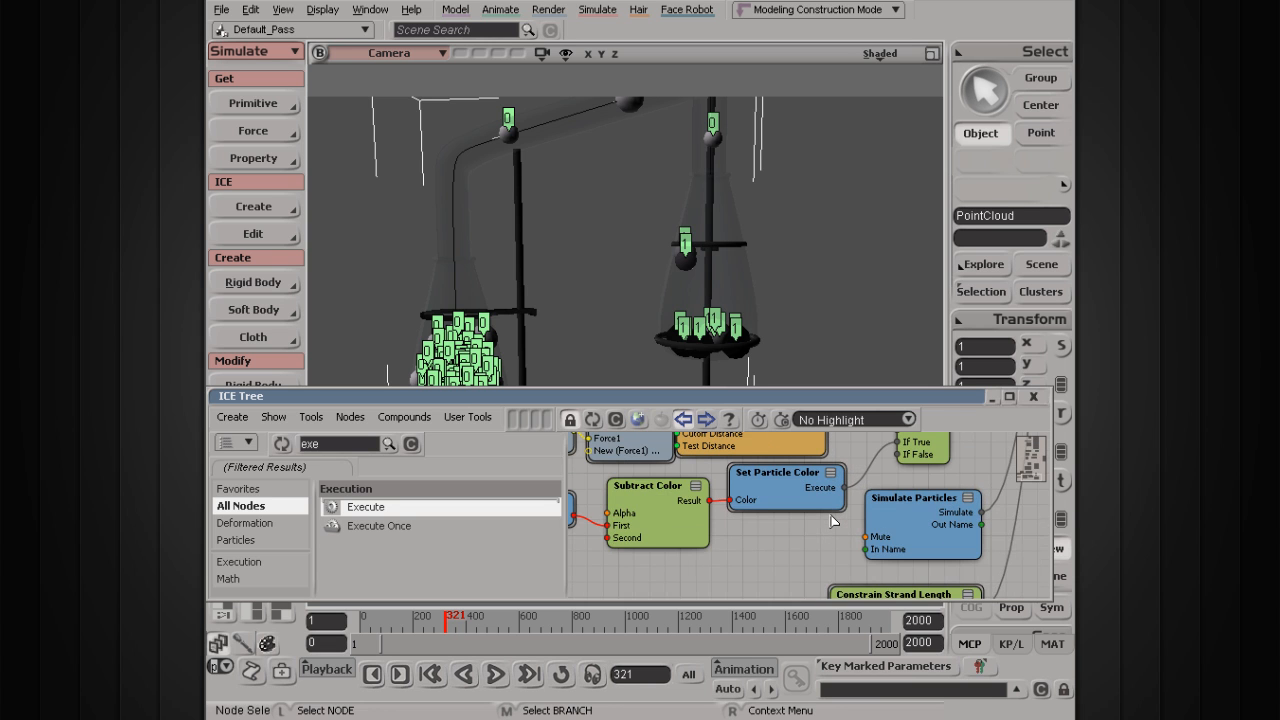
{"action": "mouse_move", "coordinate": [763, 468]}
{"action": "middle_mouse_down"}
{"action": "mouse_move", "coordinate": [774, 536]}
{"action": "mouse_move", "coordinate": [737, 526]}
{"action": "mouse_move", "coordinate": [741, 540]}
{"action": "middle_mouse_up"}
{"action": "mouse_move", "coordinate": [743, 501]}
{"action": "left_mouse_down"}
{"action": "mouse_move", "coordinate": [735, 516]}
{"action": "mouse_move", "coordinate": [769, 493]}
{"action": "mouse_move", "coordinate": [757, 494]}
{"action": "left_mouse_up"}
{"action": "middle_click_drag", "start_coordinate": [750, 507], "coordinate": [768, 429]}
{"action": "left_click_drag", "start_coordinate": [817, 545], "coordinate": [816, 571]}
{"action": "left_click_drag", "start_coordinate": [688, 562], "coordinate": [678, 587]}
Step: Hide the If node's Condition values on the particles and clear the node search filter
{"action": "middle_click_drag", "start_coordinate": [892, 494], "coordinate": [902, 505]}
{"action": "right_click", "coordinate": [903, 478]}
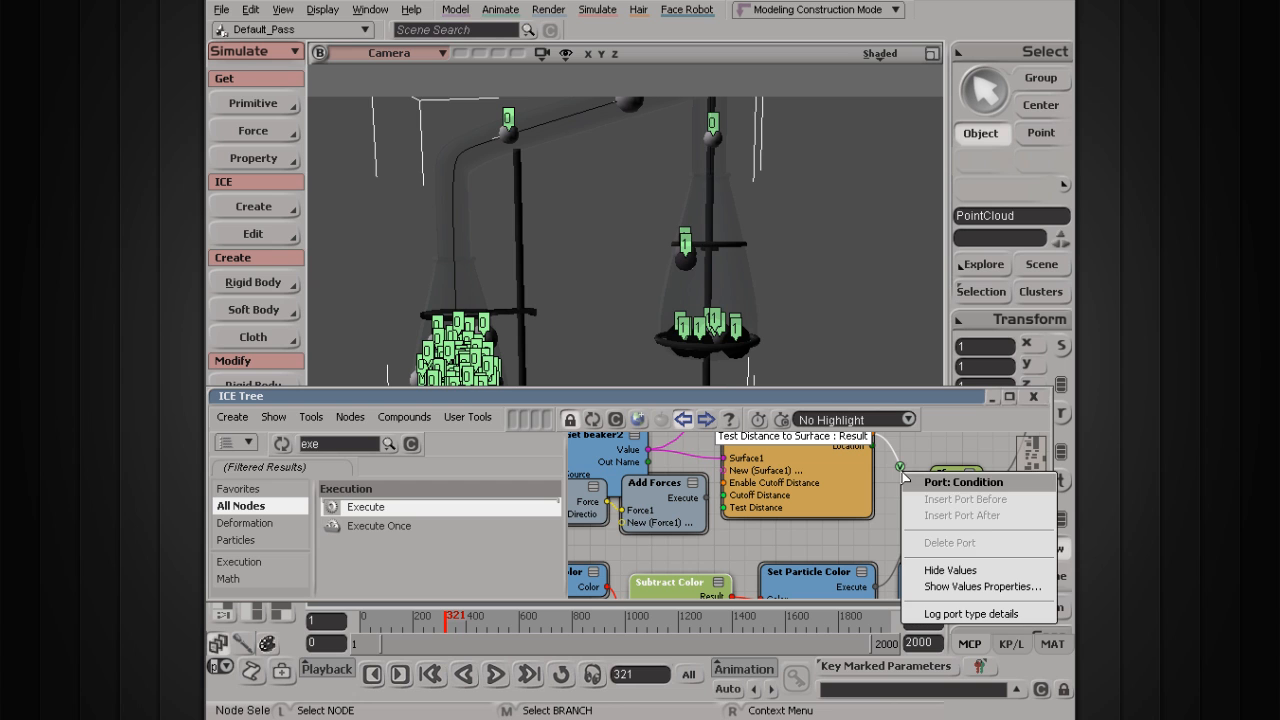
{"action": "left_click", "coordinate": [945, 569]}
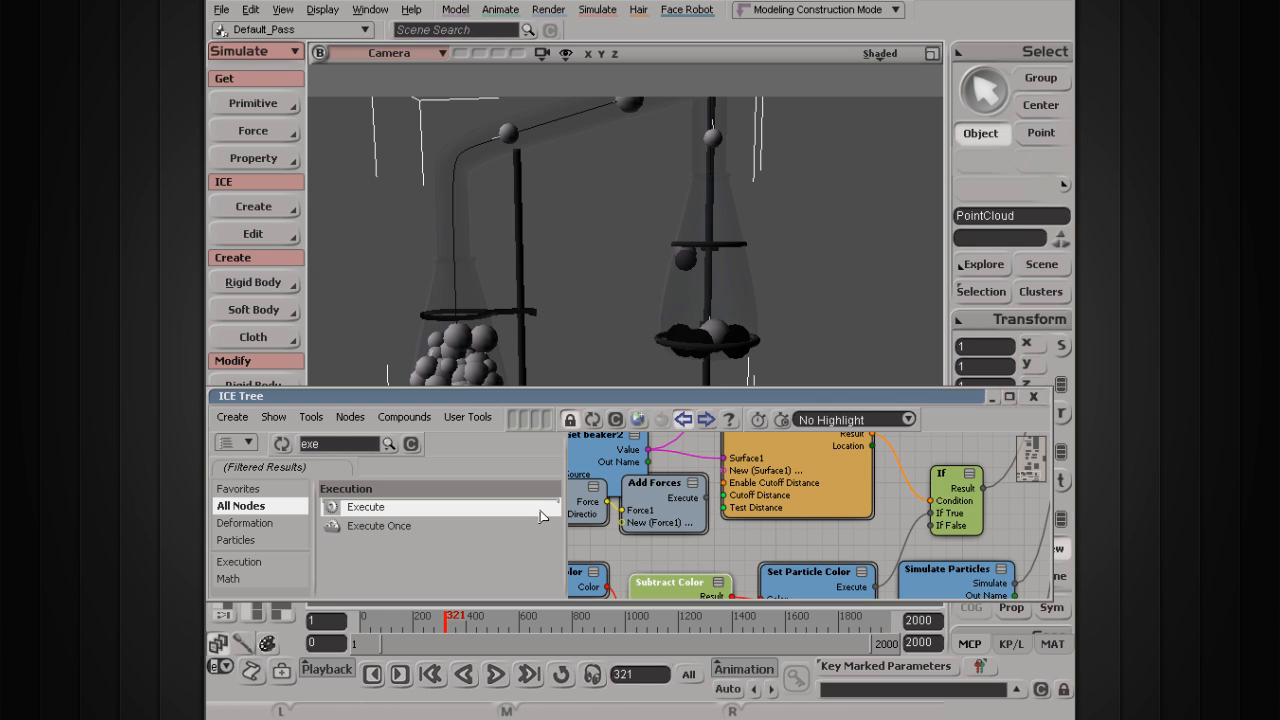
{"action": "left_click", "coordinate": [411, 444]}
Step: Search 'particle siz' and place a Set Particle Size node beside Set Particle Color
{"action": "left_click", "coordinate": [355, 447]}
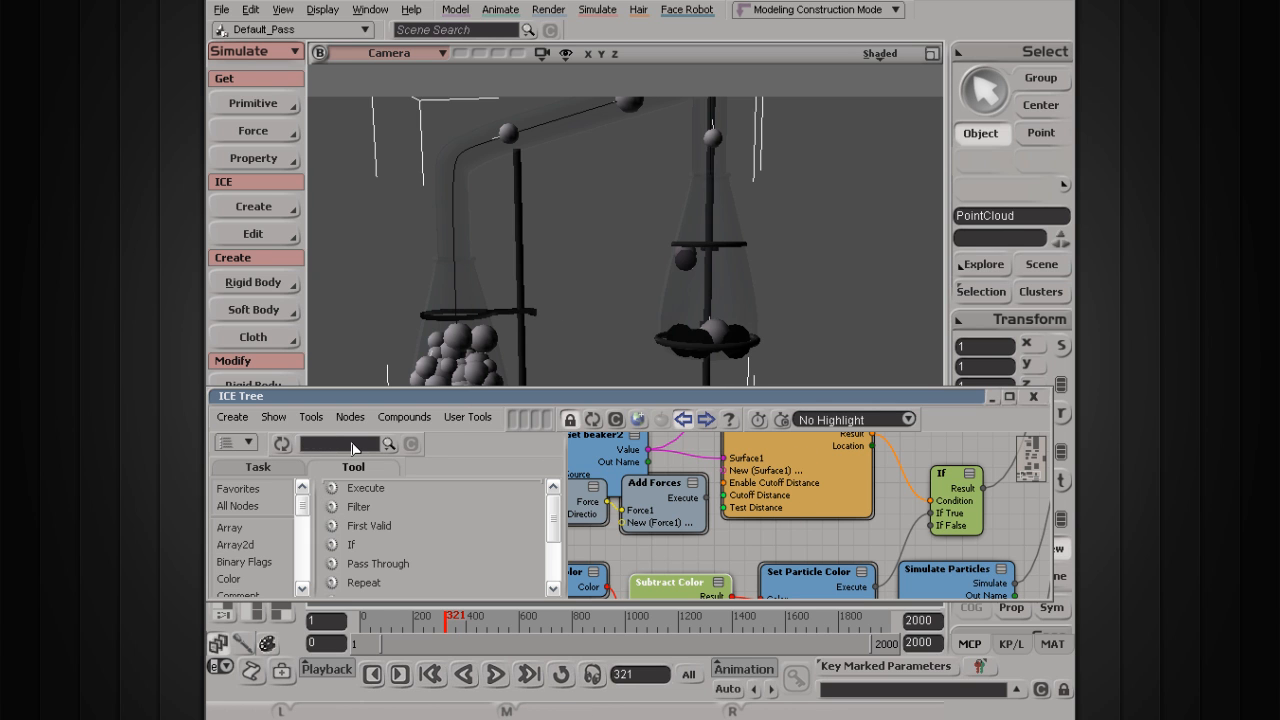
{"action": "type", "text": "particle"}
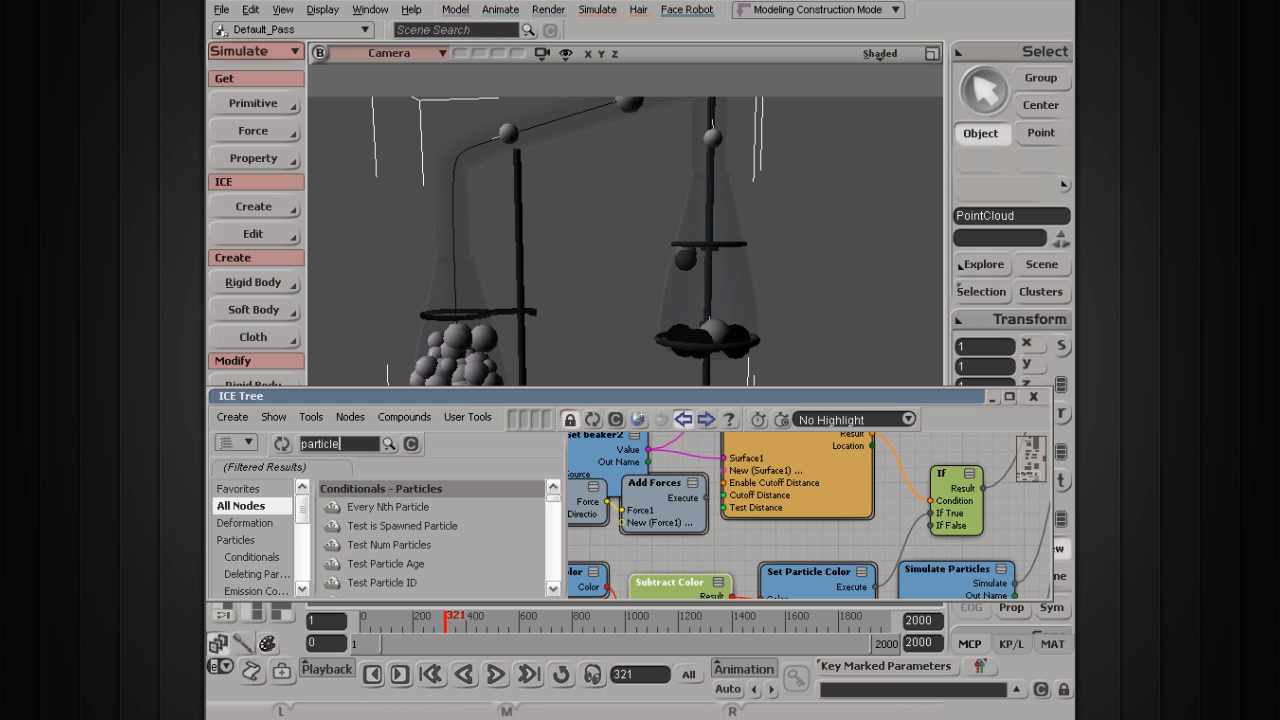
{"action": "type", "text": " siz"}
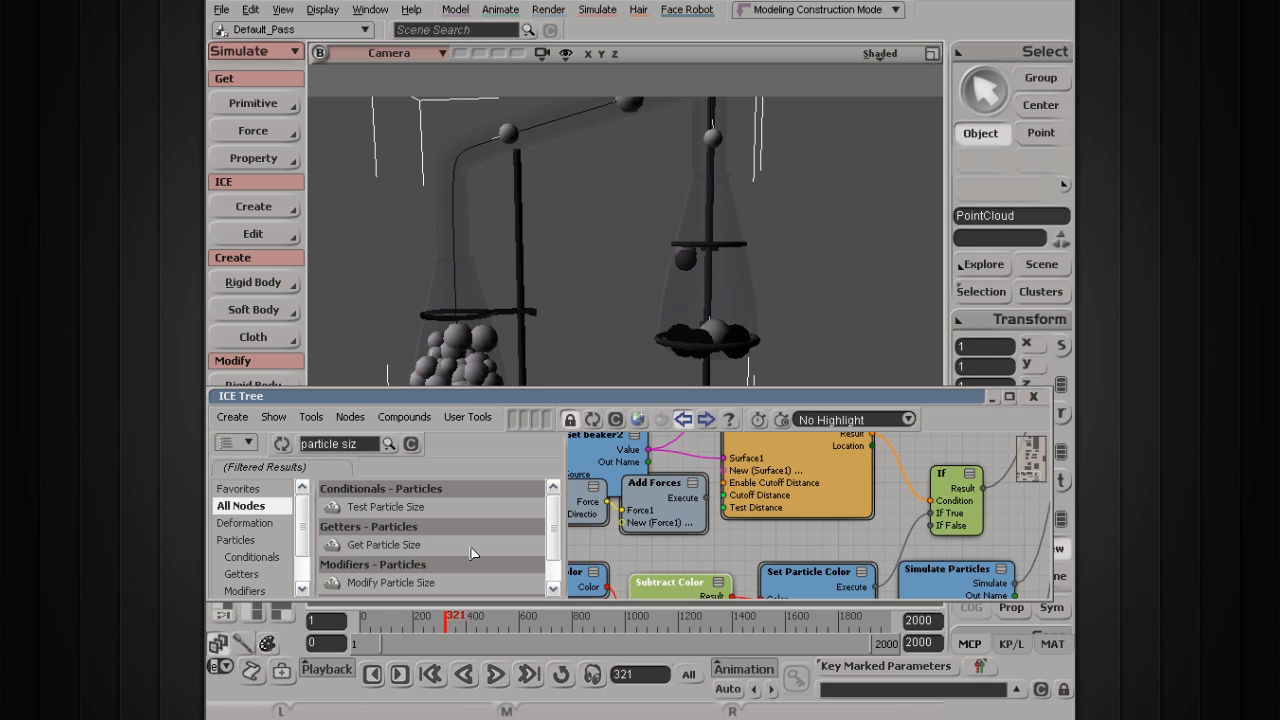
{"action": "scroll", "coordinate": [410, 580], "scroll_direction": "down", "scroll_amount": 1}
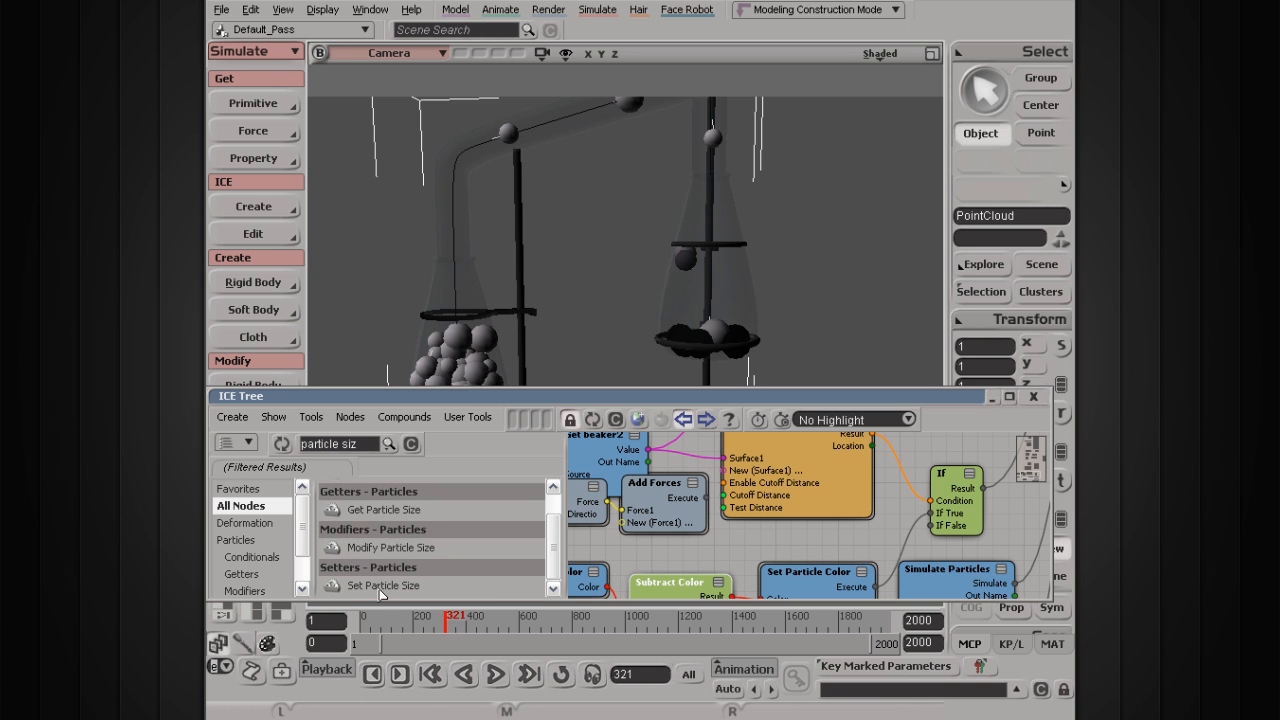
{"action": "left_click_drag", "start_coordinate": [785, 533], "coordinate": [799, 492]}
{"action": "left_click_drag", "start_coordinate": [835, 541], "coordinate": [830, 562]}
{"action": "left_click_drag", "start_coordinate": [953, 555], "coordinate": [967, 561]}
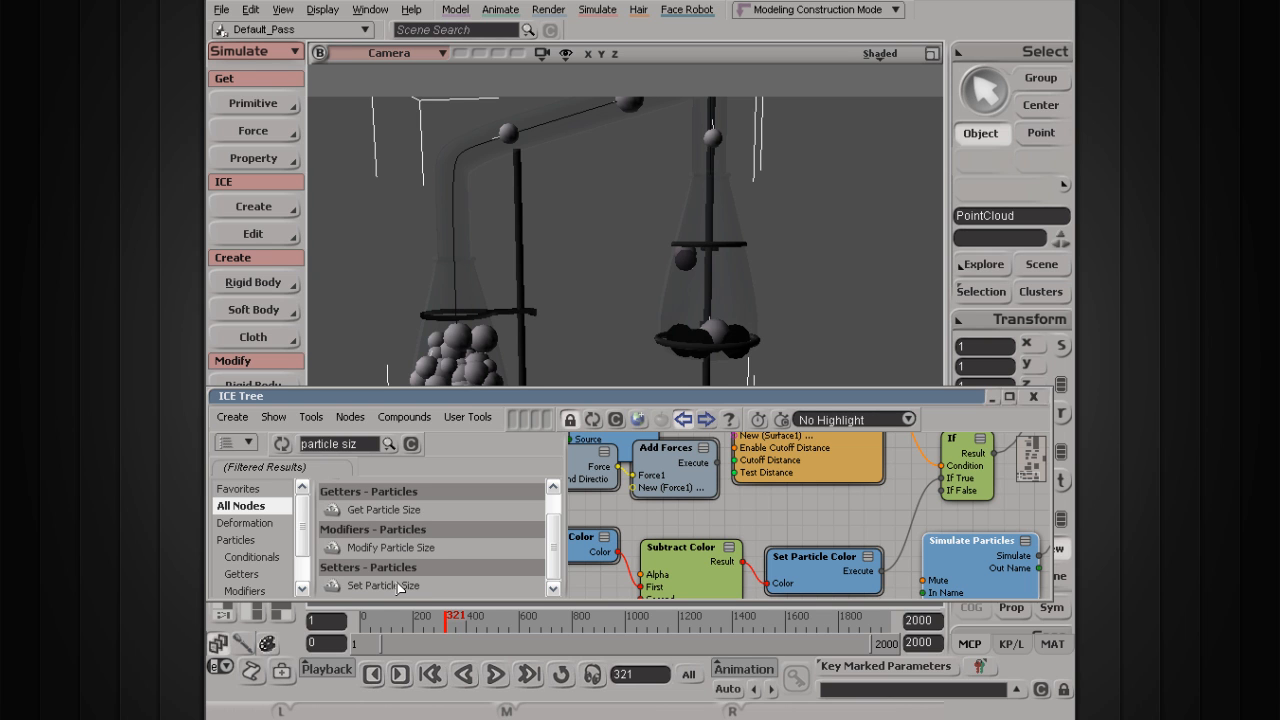
{"action": "left_click_drag", "start_coordinate": [391, 590], "coordinate": [762, 584]}
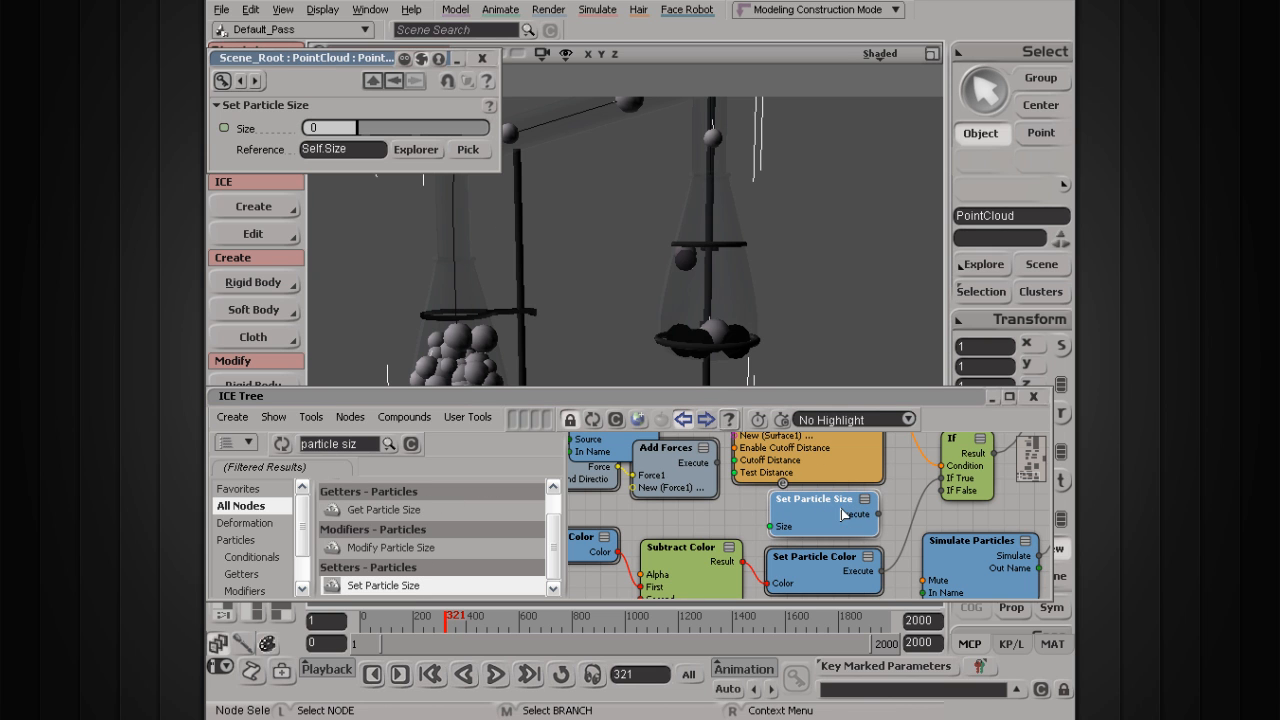
Step: Set the Set Particle Size node's Size to 1
{"action": "left_click", "coordinate": [318, 127]}
{"action": "left_click_drag", "start_coordinate": [362, 126], "coordinate": [364, 125]}
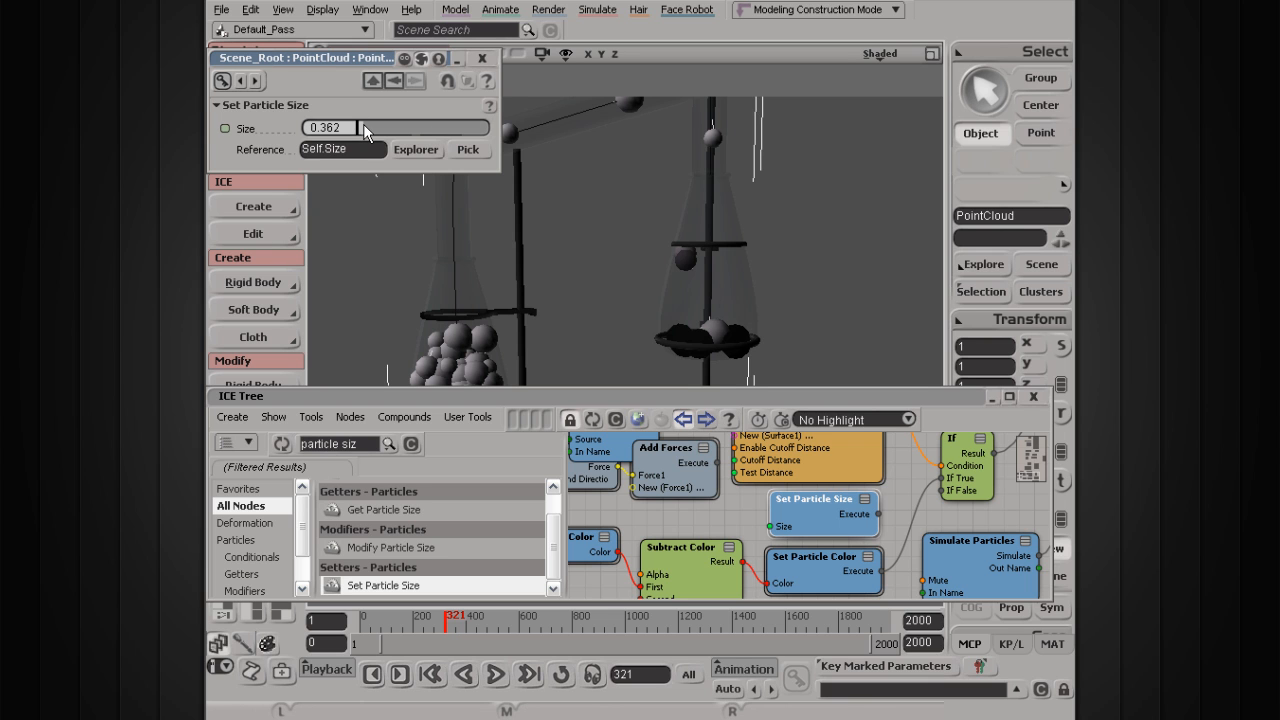
{"action": "left_click", "coordinate": [338, 128]}
{"action": "type", "text": "1"}
Step: Wire Set Particle Size's Execute output into the If node's If True input
{"action": "scroll", "coordinate": [891, 480], "scroll_direction": "up", "scroll_amount": 2}
{"action": "middle_click_drag", "start_coordinate": [891, 480], "coordinate": [805, 490]}
{"action": "scroll", "coordinate": [849, 537], "scroll_direction": "up", "scroll_amount": 1}
{"action": "left_click_drag", "start_coordinate": [902, 550], "coordinate": [946, 571]}
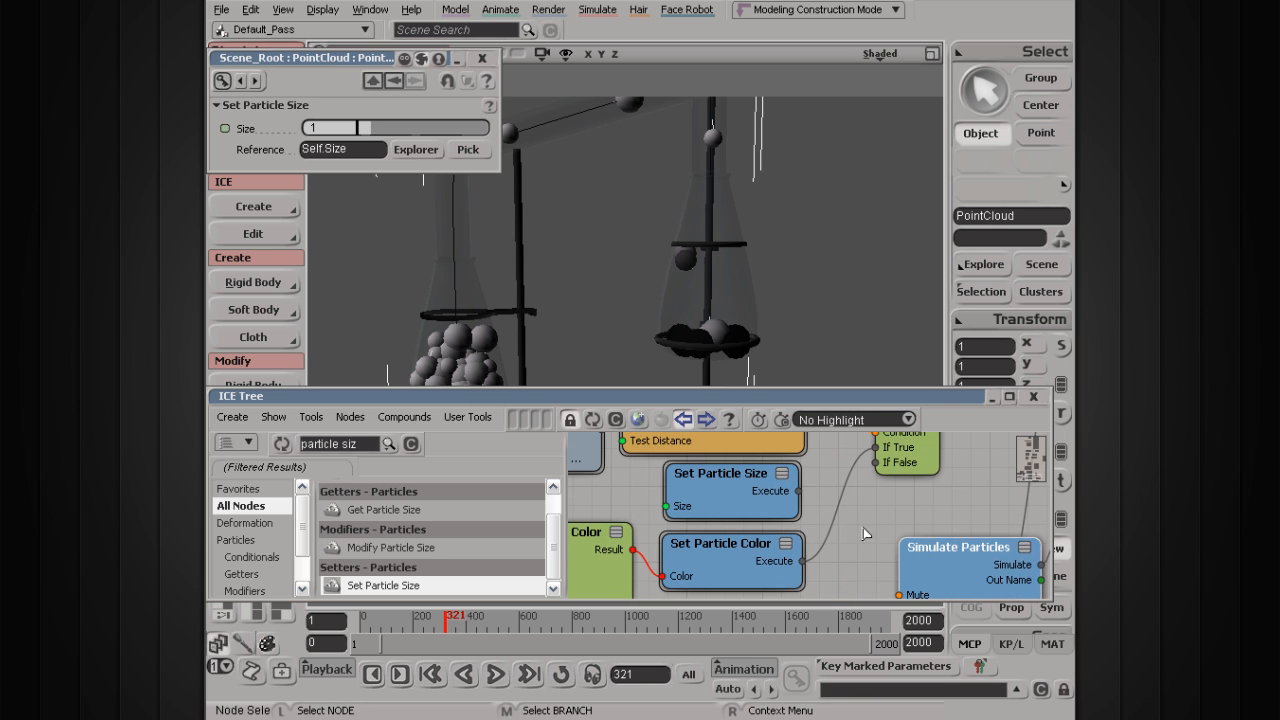
{"action": "middle_click_drag", "start_coordinate": [843, 500], "coordinate": [871, 526]}
{"action": "middle_click_drag", "start_coordinate": [849, 480], "coordinate": [842, 498]}
{"action": "left_click_drag", "start_coordinate": [821, 535], "coordinate": [900, 496]}
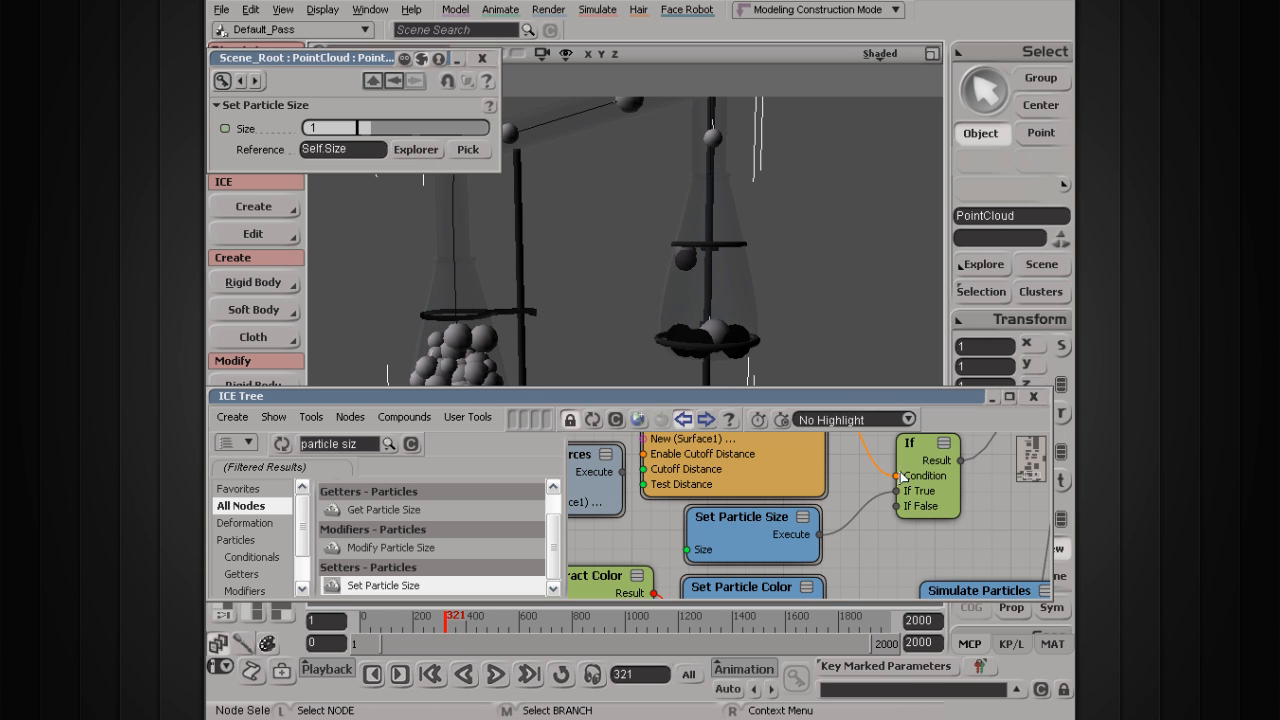
{"action": "scroll", "coordinate": [850, 510], "scroll_direction": "down", "scroll_amount": 3}
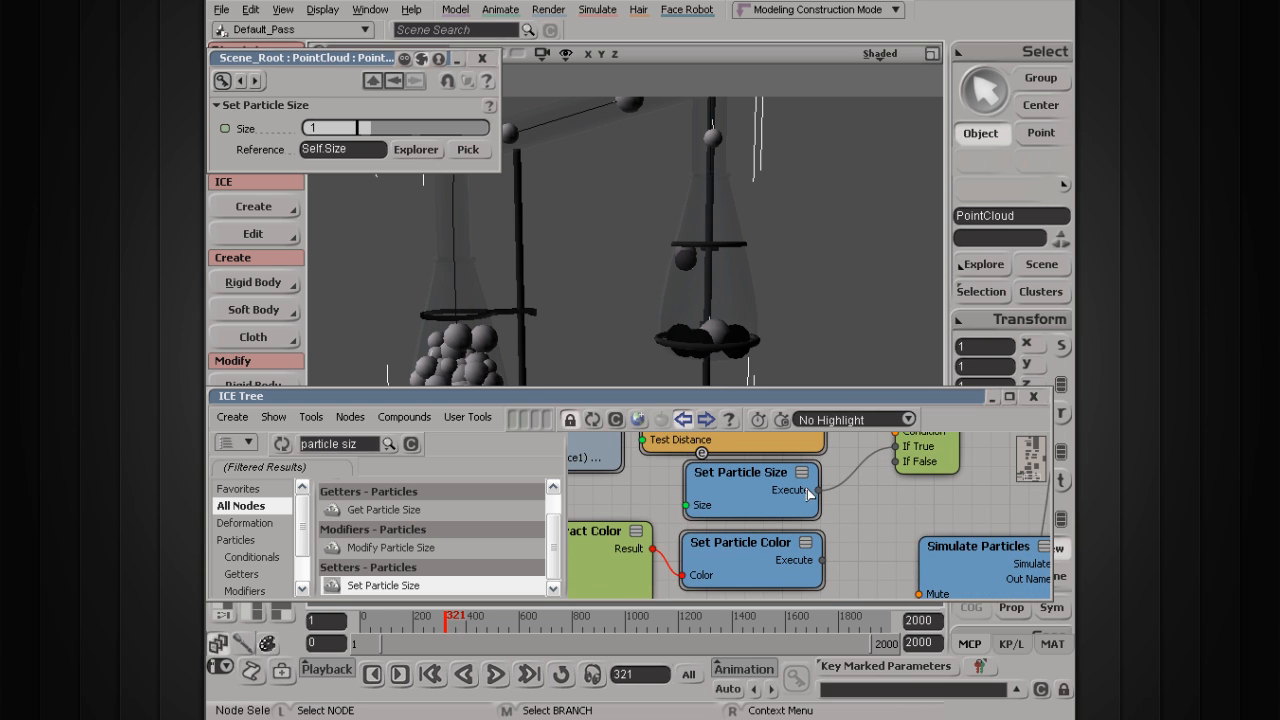
{"action": "left_click_drag", "start_coordinate": [826, 561], "coordinate": [846, 543]}
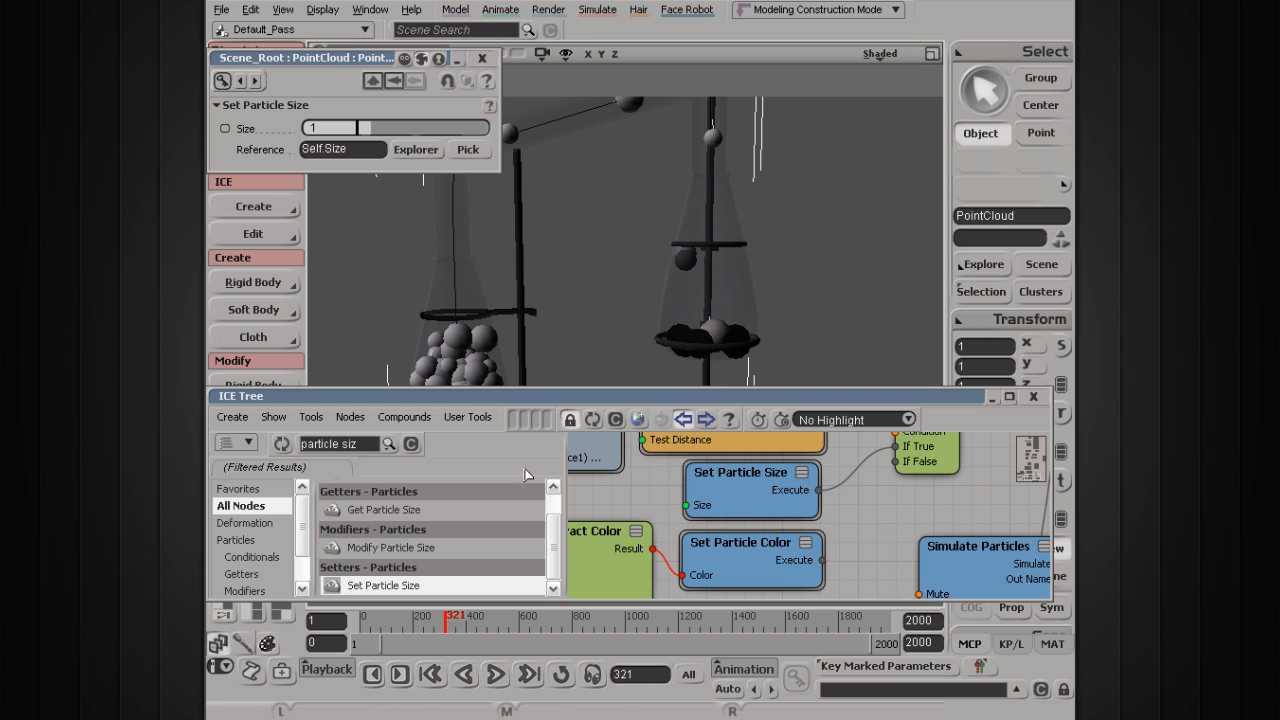
Step: Add an Execute node from the Execution category between Set Particle Size and the If node
{"action": "left_click", "coordinate": [411, 446]}
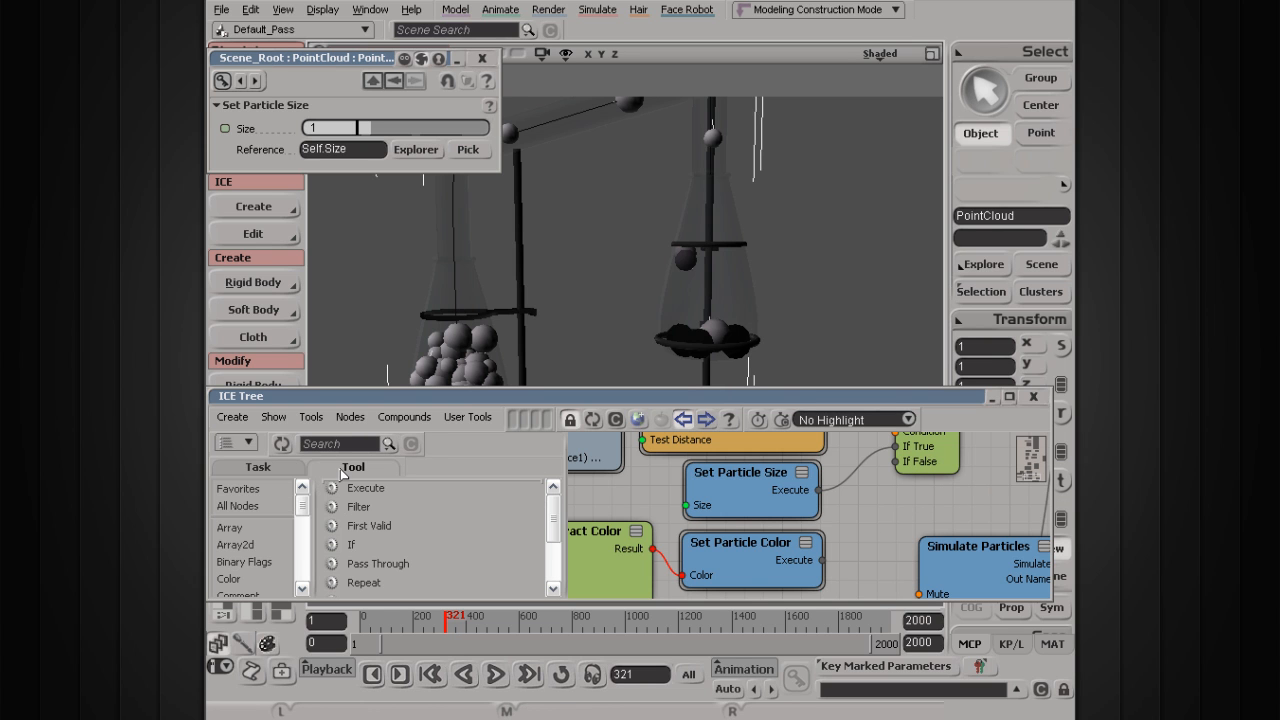
{"action": "left_click", "coordinate": [305, 557]}
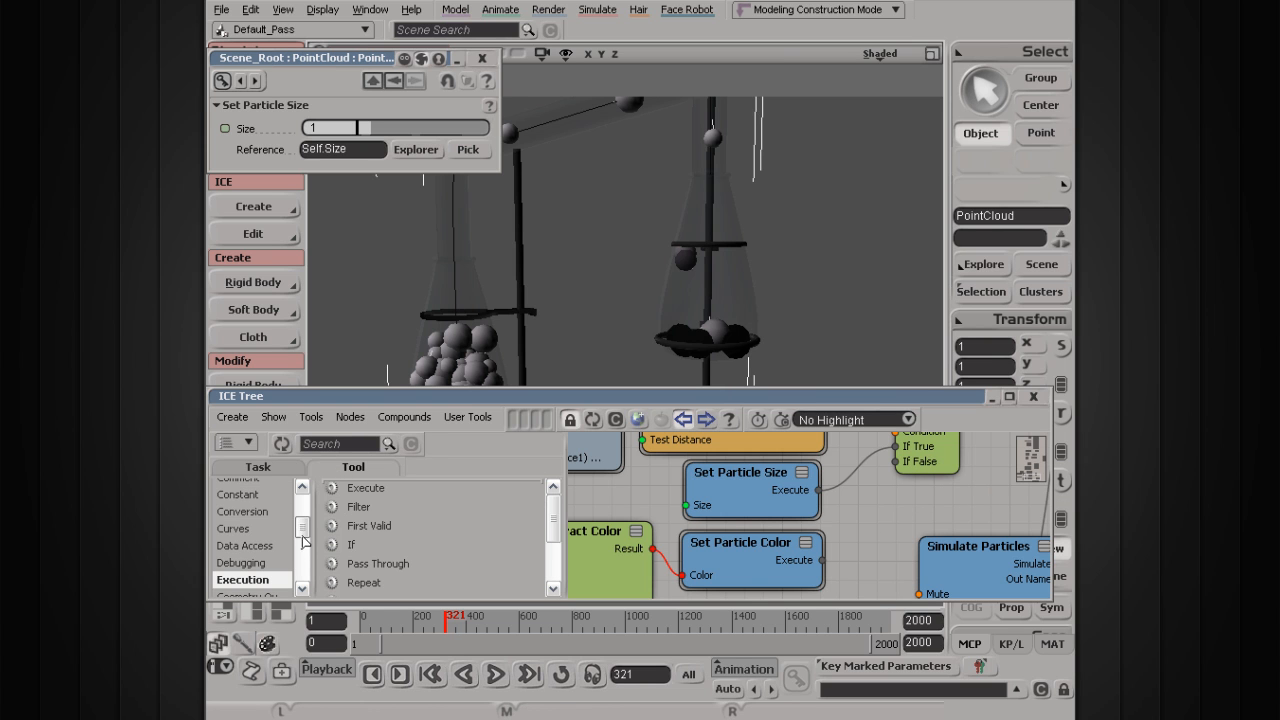
{"action": "left_click", "coordinate": [383, 490]}
{"action": "left_click_drag", "start_coordinate": [363, 493], "coordinate": [715, 525]}
{"action": "key", "text": "s"}
{"action": "left_click_drag", "start_coordinate": [847, 477], "coordinate": [920, 471]}
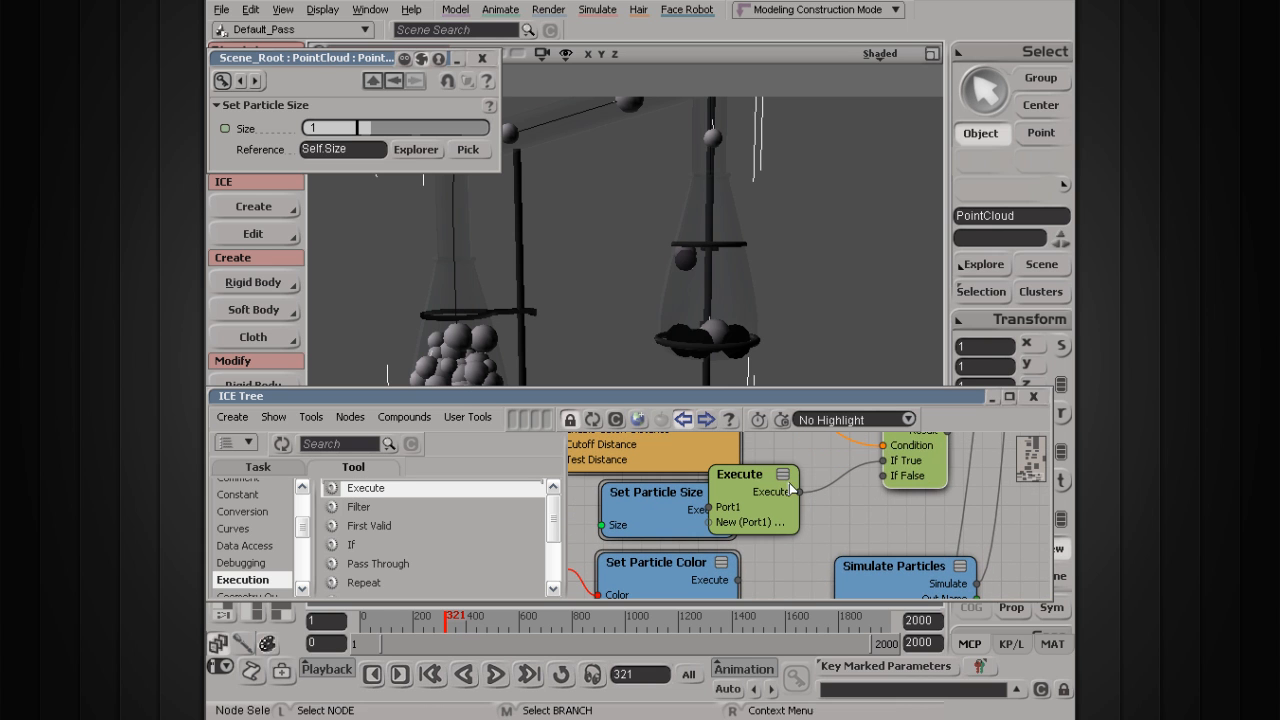
{"action": "left_click_drag", "start_coordinate": [790, 488], "coordinate": [848, 491]}
Step: Wire Set Particle Size into Execute's Port1 and Execute's output into If True, tidying the layout
{"action": "left_click_drag", "start_coordinate": [767, 509], "coordinate": [690, 531]}
{"action": "left_click_drag", "start_coordinate": [793, 510], "coordinate": [784, 513]}
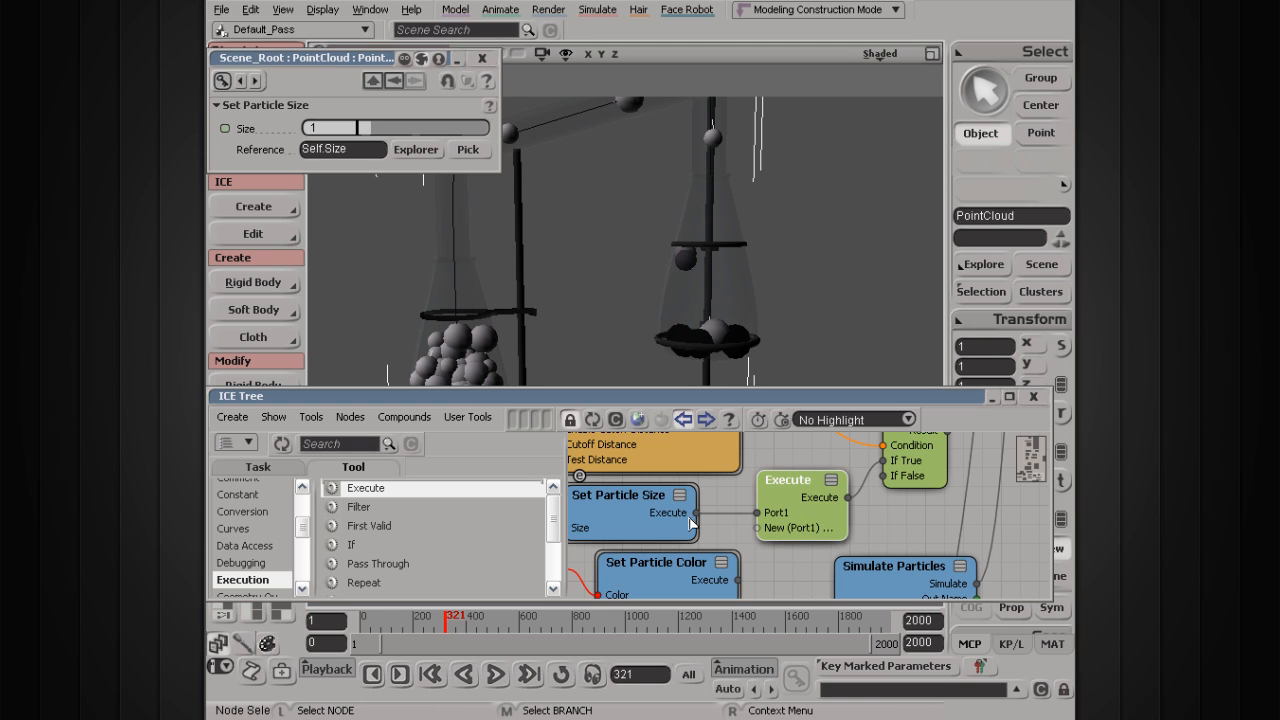
{"action": "left_click_drag", "start_coordinate": [695, 514], "coordinate": [762, 516]}
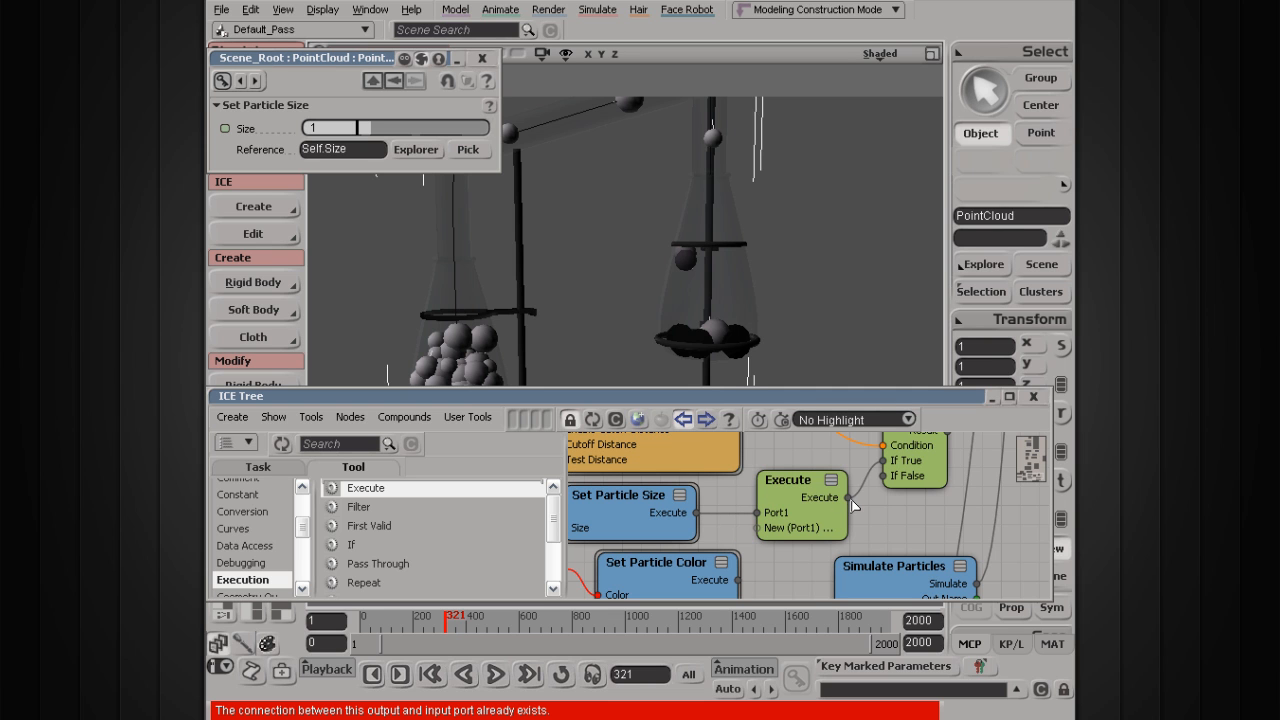
{"action": "left_click_drag", "start_coordinate": [848, 497], "coordinate": [893, 457]}
{"action": "middle_click_drag", "start_coordinate": [745, 567], "coordinate": [807, 542]}
{"action": "left_click_drag", "start_coordinate": [755, 551], "coordinate": [848, 508]}
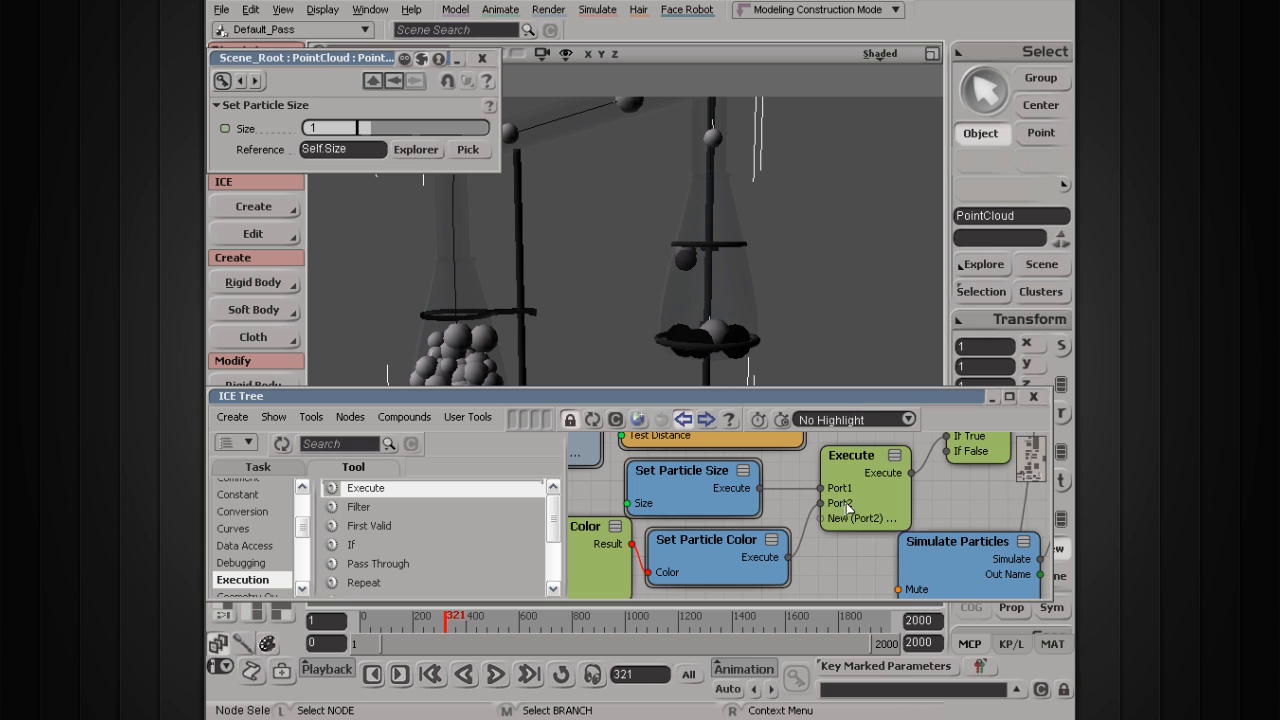
{"action": "left_click_drag", "start_coordinate": [713, 488], "coordinate": [735, 486]}
{"action": "middle_click_drag", "start_coordinate": [874, 446], "coordinate": [831, 504]}
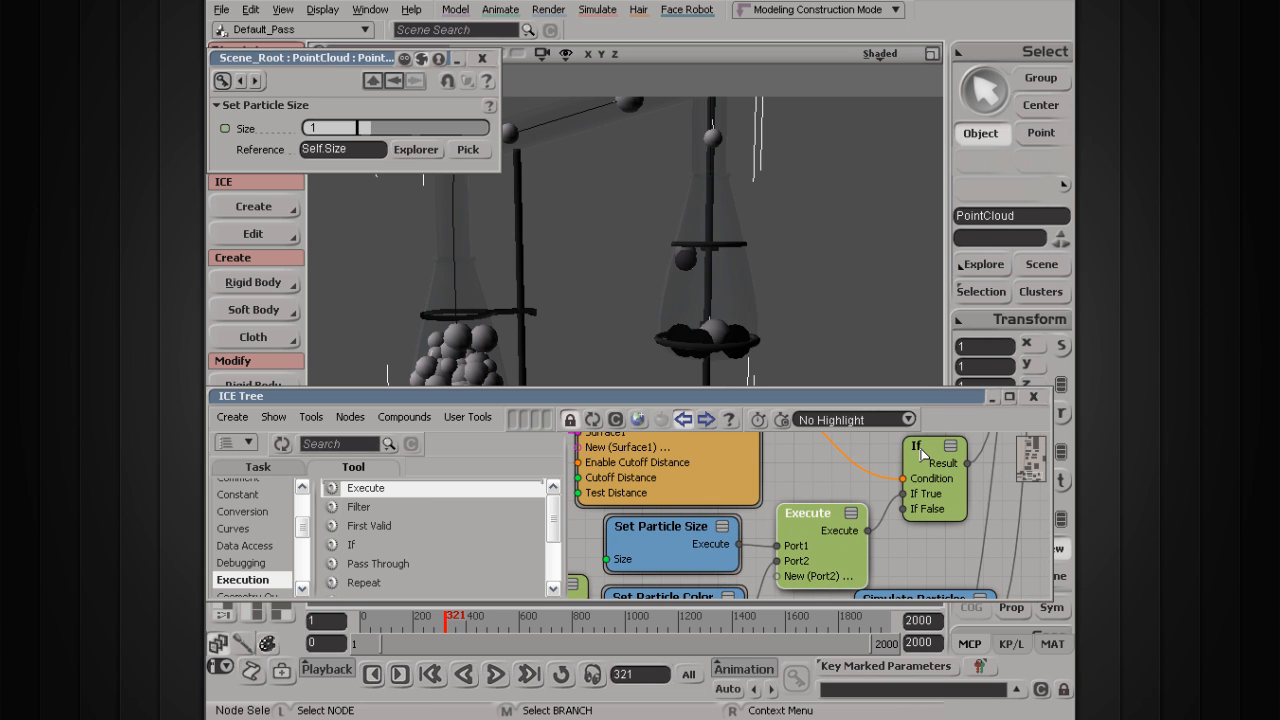
{"action": "left_click_drag", "start_coordinate": [799, 522], "coordinate": [802, 504]}
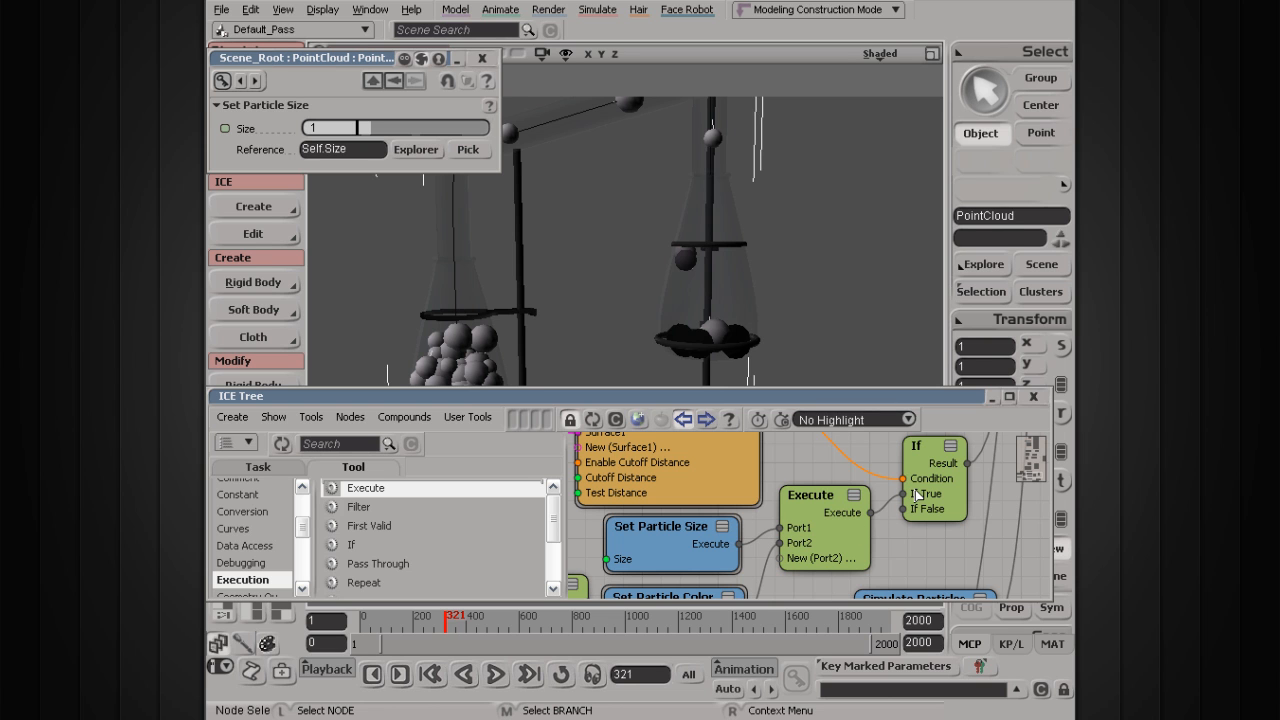
{"action": "left_click_drag", "start_coordinate": [816, 493], "coordinate": [822, 499]}
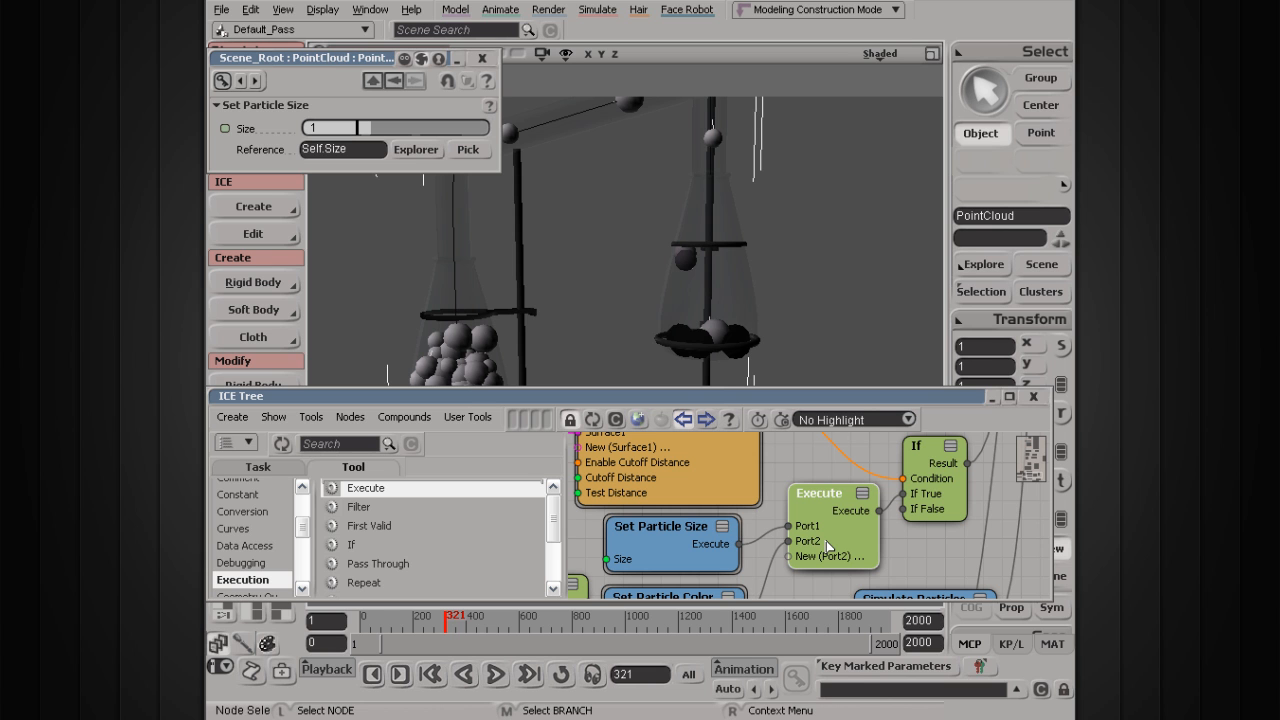
Step: Frame the ICETree root and shift the two Bounce off Surface nodes left
{"action": "scroll", "coordinate": [828, 546], "scroll_direction": "down", "scroll_amount": 5}
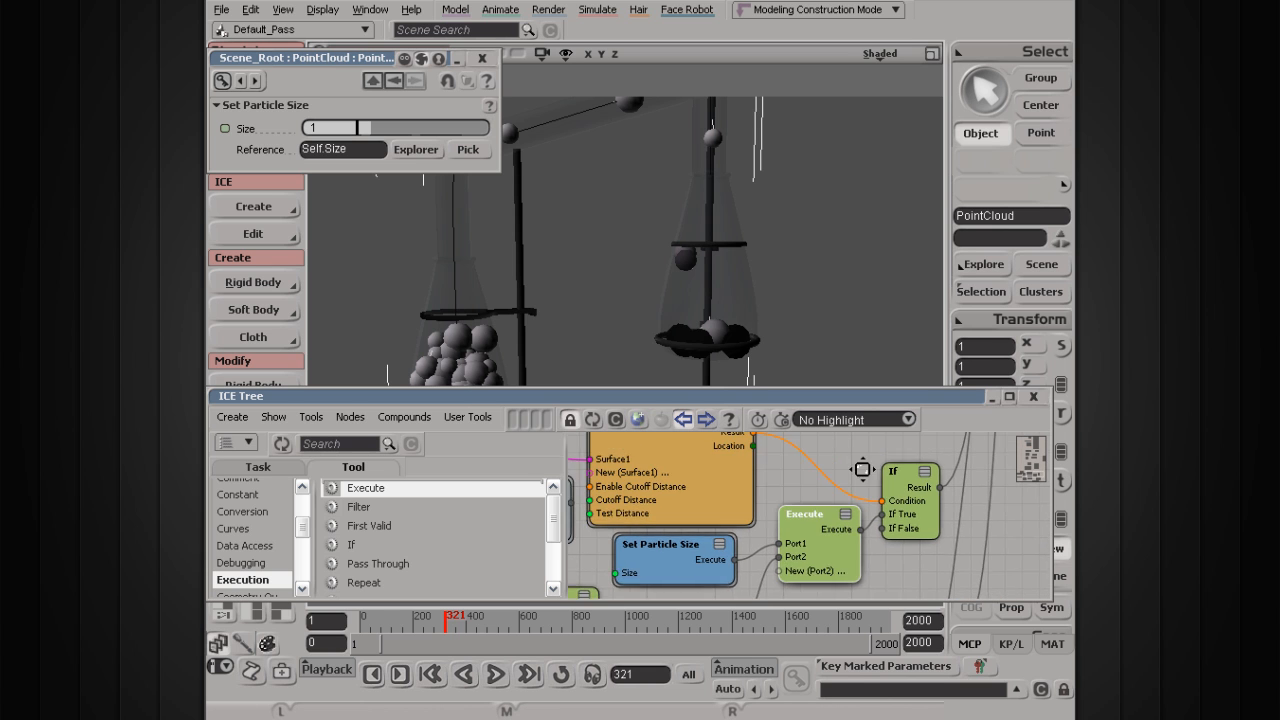
{"action": "scroll", "coordinate": [838, 506], "scroll_direction": "up", "scroll_amount": 5}
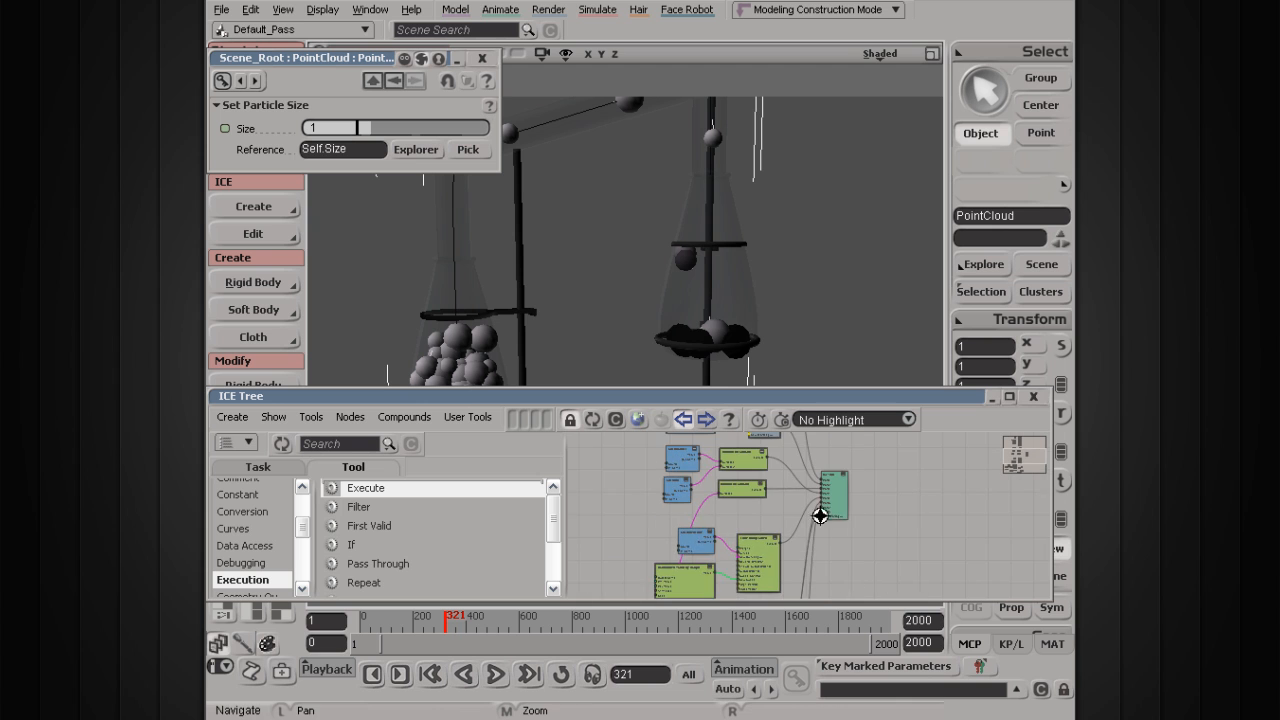
{"action": "left_click_drag", "start_coordinate": [838, 506], "coordinate": [866, 538]}
{"action": "scroll", "coordinate": [842, 528], "scroll_direction": "up", "scroll_amount": 1}
{"action": "scroll", "coordinate": [869, 549], "scroll_direction": "up", "scroll_amount": 1}
{"action": "mouse_move", "coordinate": [778, 480]}
{"action": "left_mouse_down"}
{"action": "mouse_move", "coordinate": [768, 719]}
{"action": "mouse_move", "coordinate": [816, 521]}
{"action": "mouse_move", "coordinate": [813, 501]}
{"action": "mouse_move", "coordinate": [776, 503]}
{"action": "left_mouse_up"}
{"action": "left_click_drag", "start_coordinate": [610, 476], "coordinate": [705, 498]}
{"action": "left_click_drag", "start_coordinate": [701, 562], "coordinate": [693, 560]}
{"action": "left_click", "coordinate": [789, 530]}
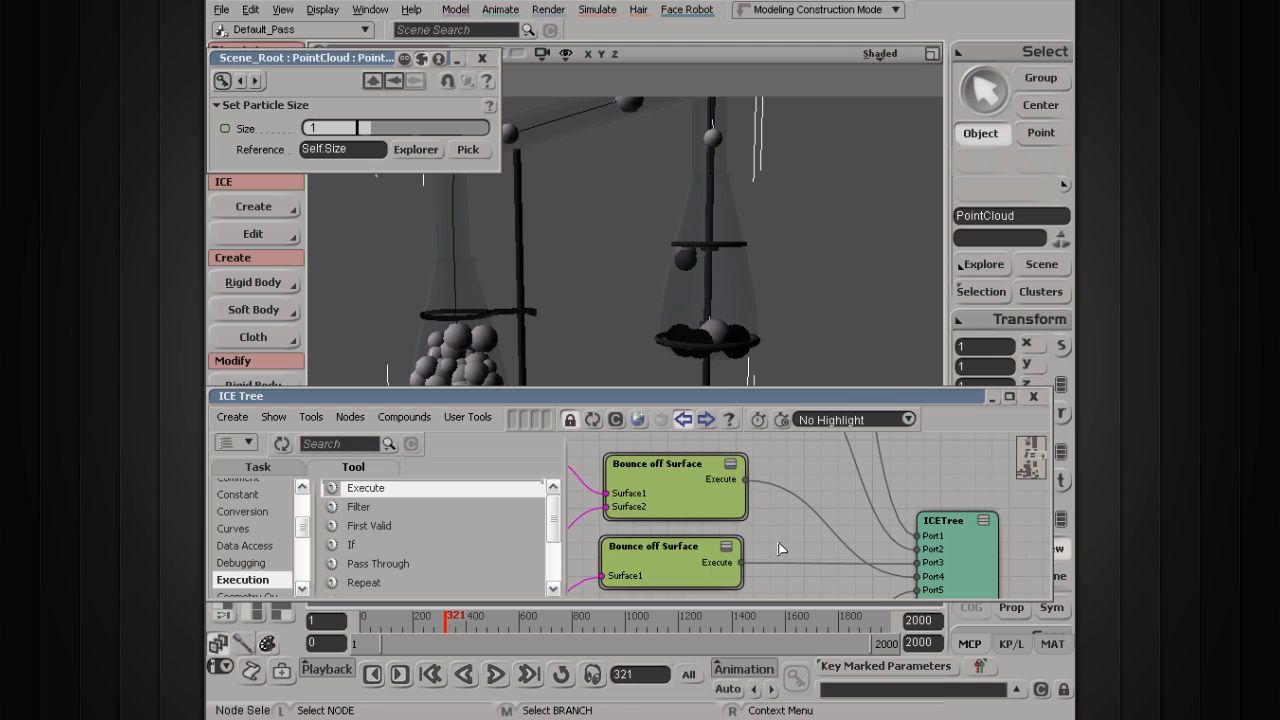
Step: Add an Execute node wired into the ICETree root's Port3, then move the root out right
{"action": "left_click_drag", "start_coordinate": [387, 488], "coordinate": [776, 552]}
{"action": "left_click_drag", "start_coordinate": [876, 541], "coordinate": [1000, 517]}
{"action": "left_click_drag", "start_coordinate": [829, 569], "coordinate": [855, 544]}
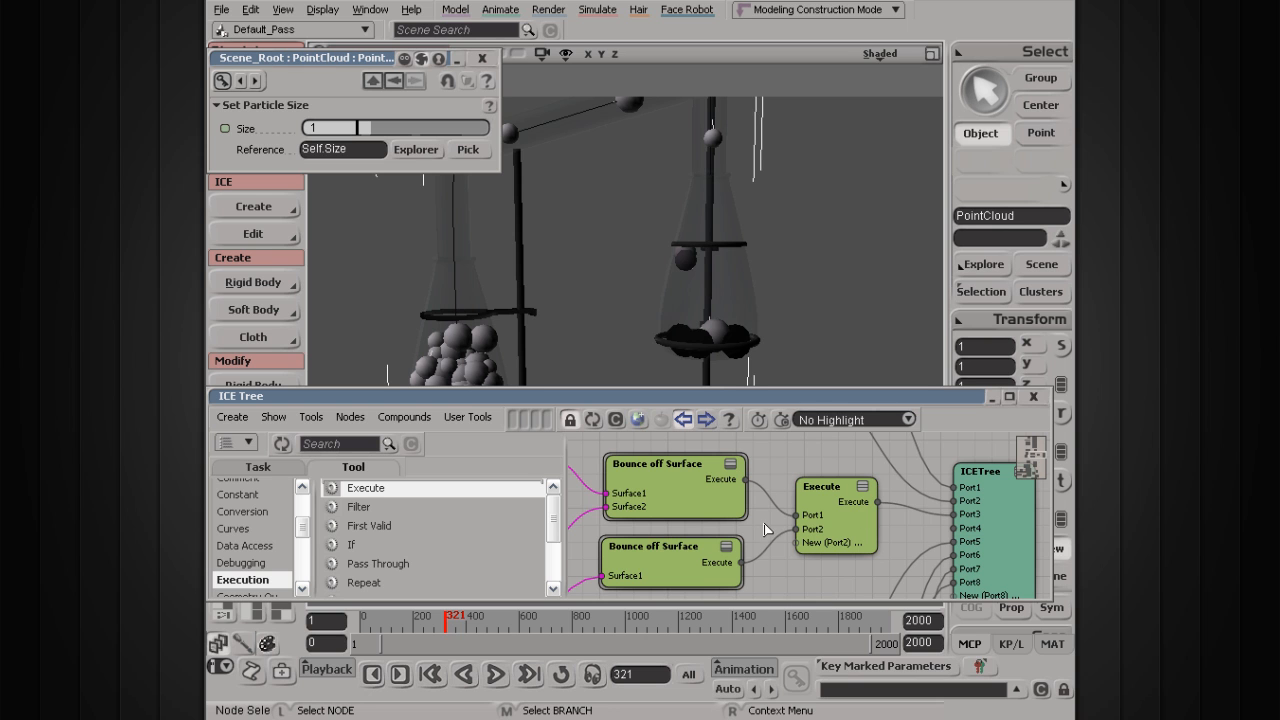
{"action": "scroll", "coordinate": [774, 543], "scroll_direction": "down", "scroll_amount": 3}
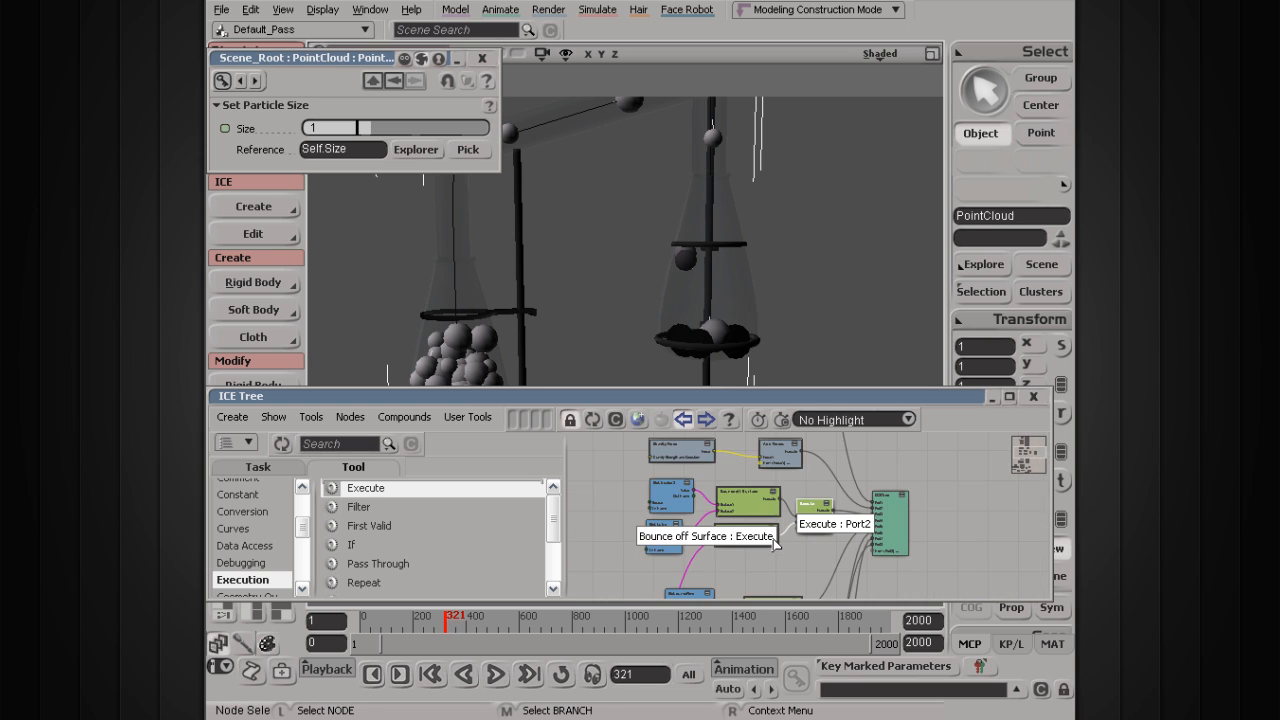
{"action": "scroll", "coordinate": [774, 543], "scroll_direction": "down", "scroll_amount": 5}
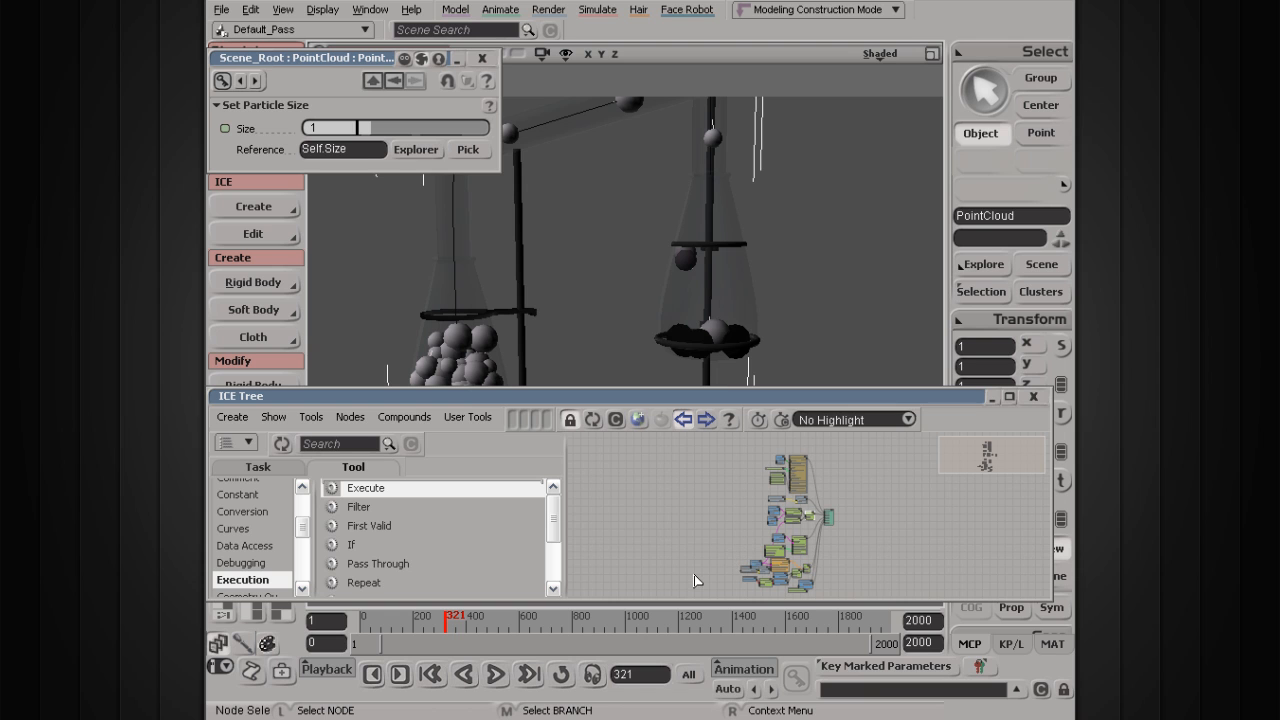
{"action": "left_click_drag", "start_coordinate": [832, 520], "coordinate": [887, 543]}
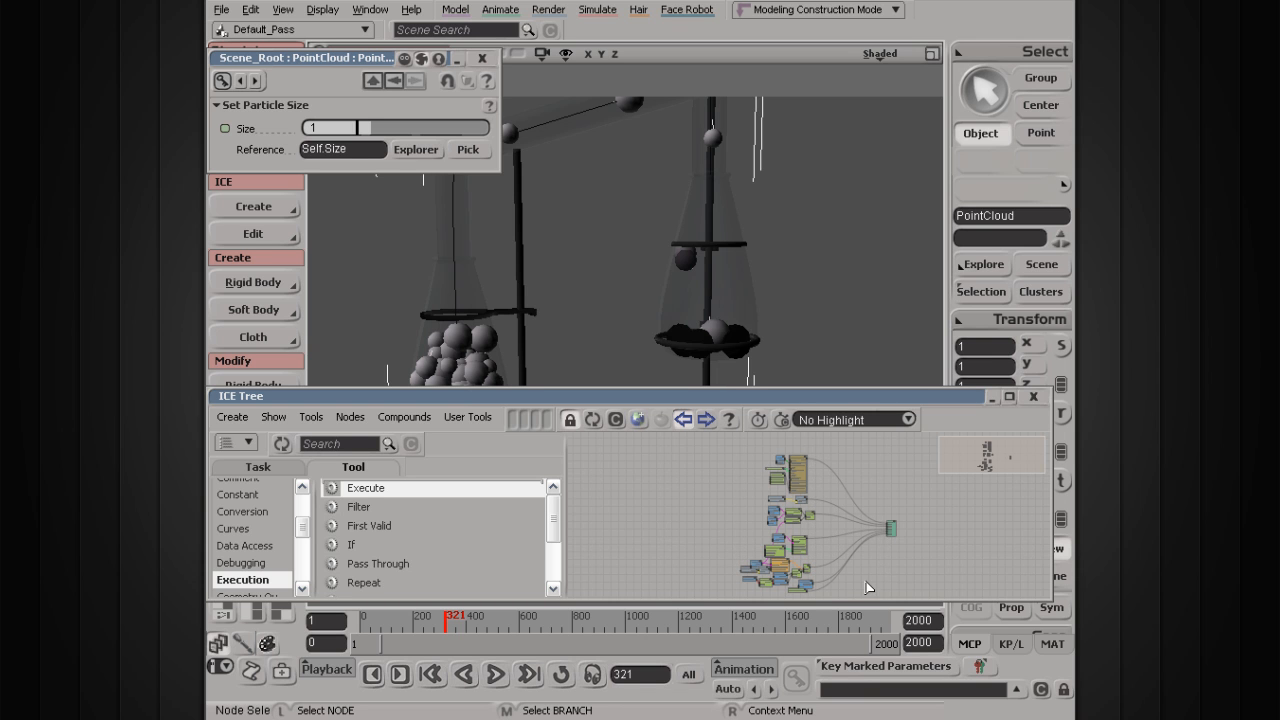
Step: Connect Set Particle Color's Execute output to the new Execute node's Port2 and reposition it
{"action": "scroll", "coordinate": [868, 588], "scroll_direction": "up", "scroll_amount": 3}
{"action": "scroll", "coordinate": [889, 557], "scroll_direction": "up", "scroll_amount": 3}
{"action": "left_click_drag", "start_coordinate": [734, 564], "coordinate": [848, 548]}
{"action": "scroll", "coordinate": [803, 550], "scroll_direction": "up", "scroll_amount": 3}
{"action": "left_click_drag", "start_coordinate": [902, 486], "coordinate": [774, 418]}
{"action": "left_click_drag", "start_coordinate": [780, 549], "coordinate": [814, 426]}
{"action": "left_click_drag", "start_coordinate": [782, 493], "coordinate": [848, 434]}
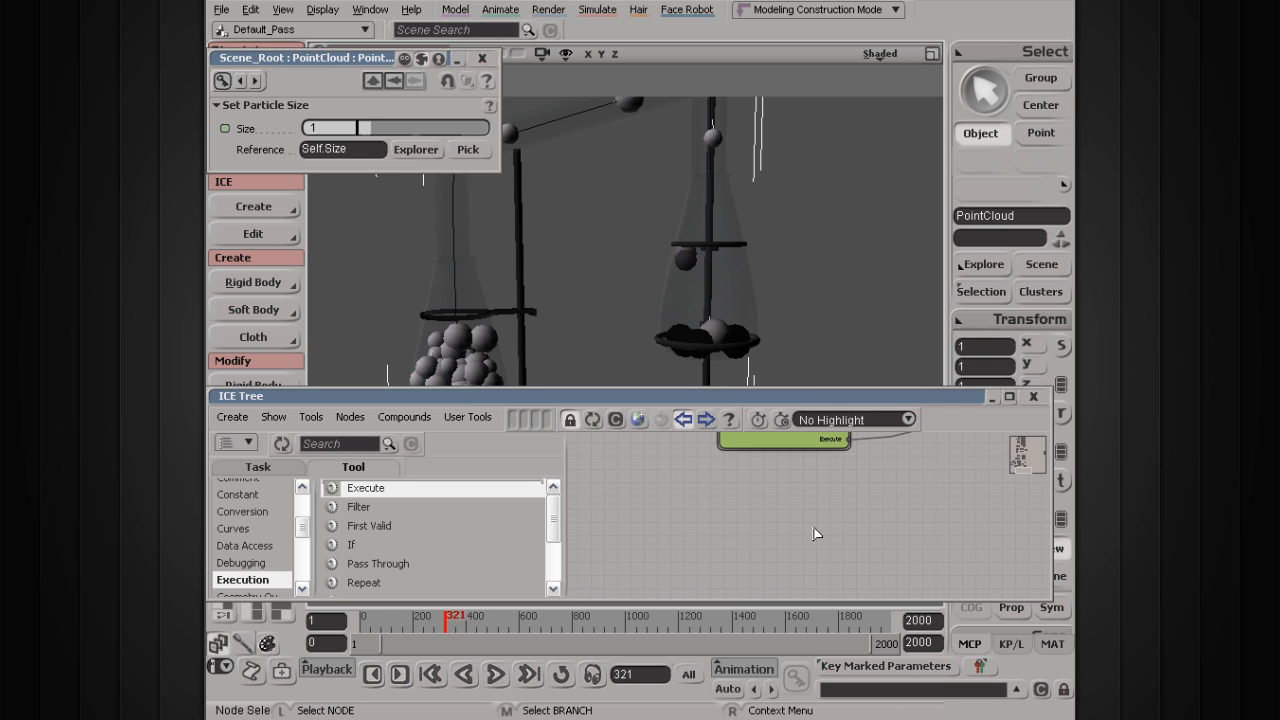
{"action": "scroll", "coordinate": [825, 540], "scroll_direction": "down", "scroll_amount": 1}
{"action": "left_click", "coordinate": [399, 496]}
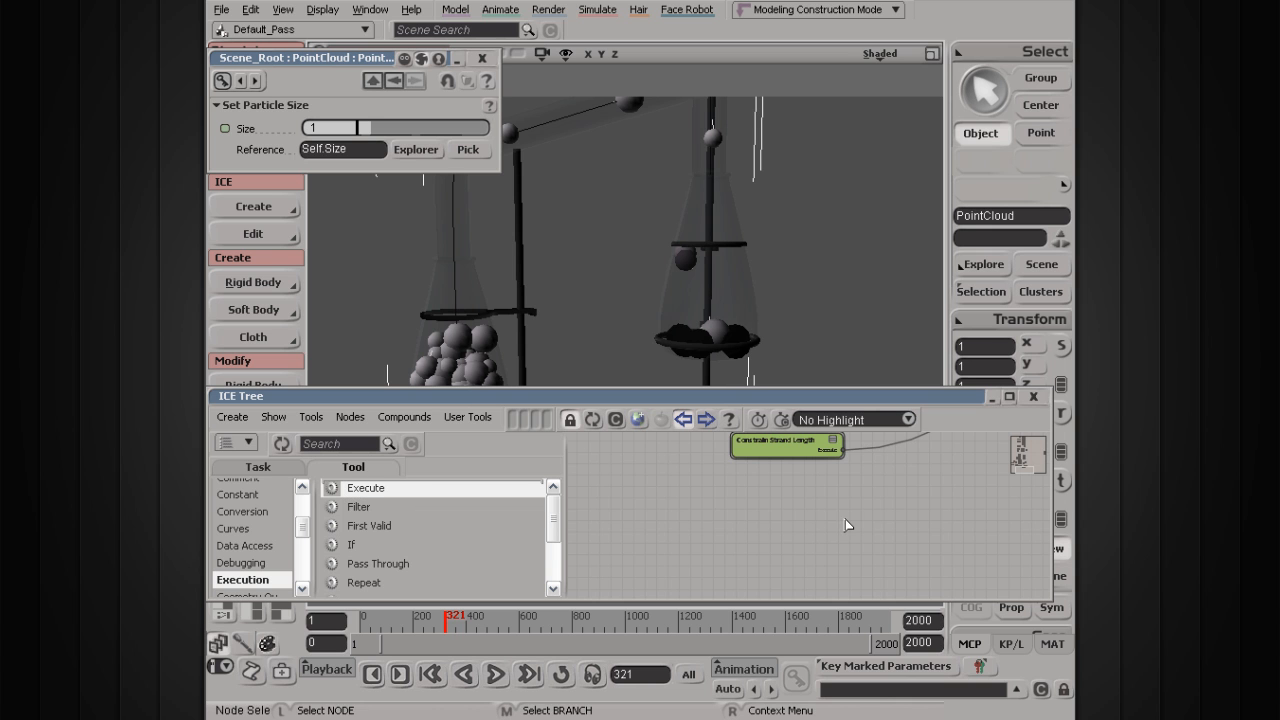
{"action": "left_click_drag", "start_coordinate": [769, 445], "coordinate": [754, 547]}
{"action": "scroll", "coordinate": [754, 547], "scroll_direction": "up", "scroll_amount": 4}
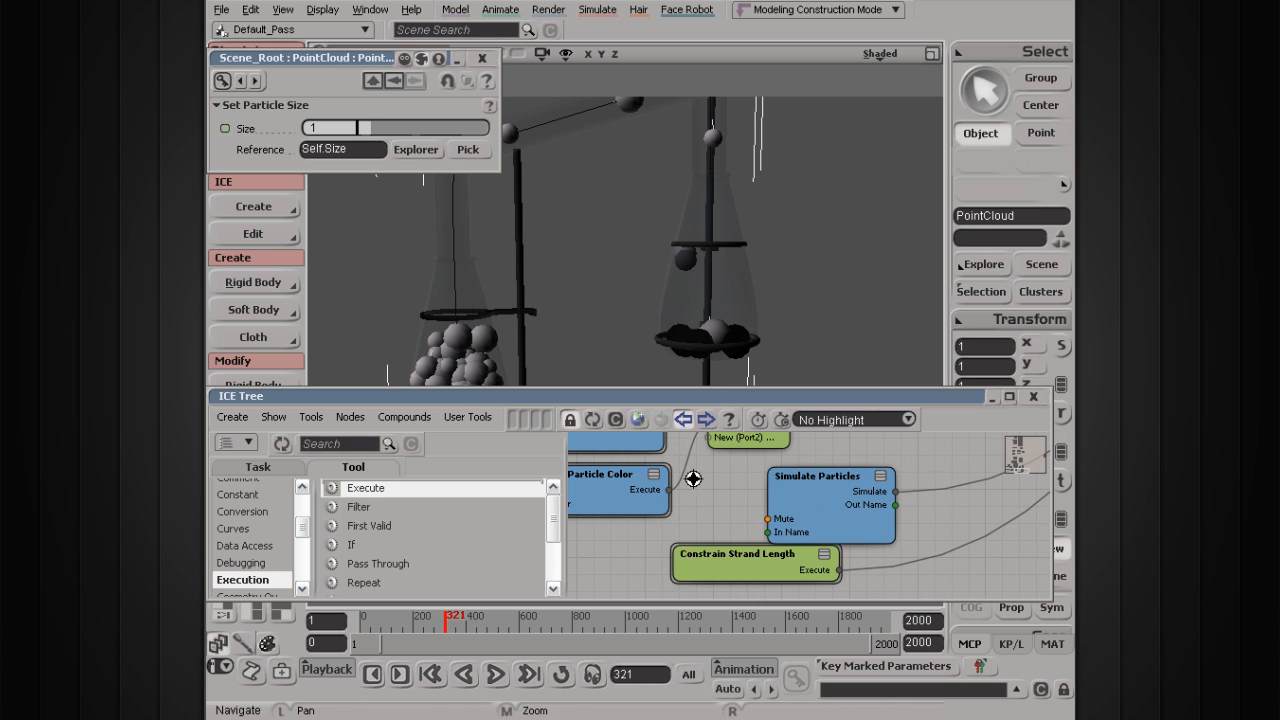
{"action": "left_click_drag", "start_coordinate": [829, 487], "coordinate": [853, 512]}
{"action": "mouse_move", "coordinate": [755, 549]}
{"action": "left_mouse_down"}
{"action": "mouse_move", "coordinate": [772, 504]}
{"action": "mouse_move", "coordinate": [758, 557]}
{"action": "left_mouse_up"}
Step: Play the simulation from frame 1, tune Set Particle Size to 1.304, and stop at frame 428
{"action": "left_click", "coordinate": [783, 492]}
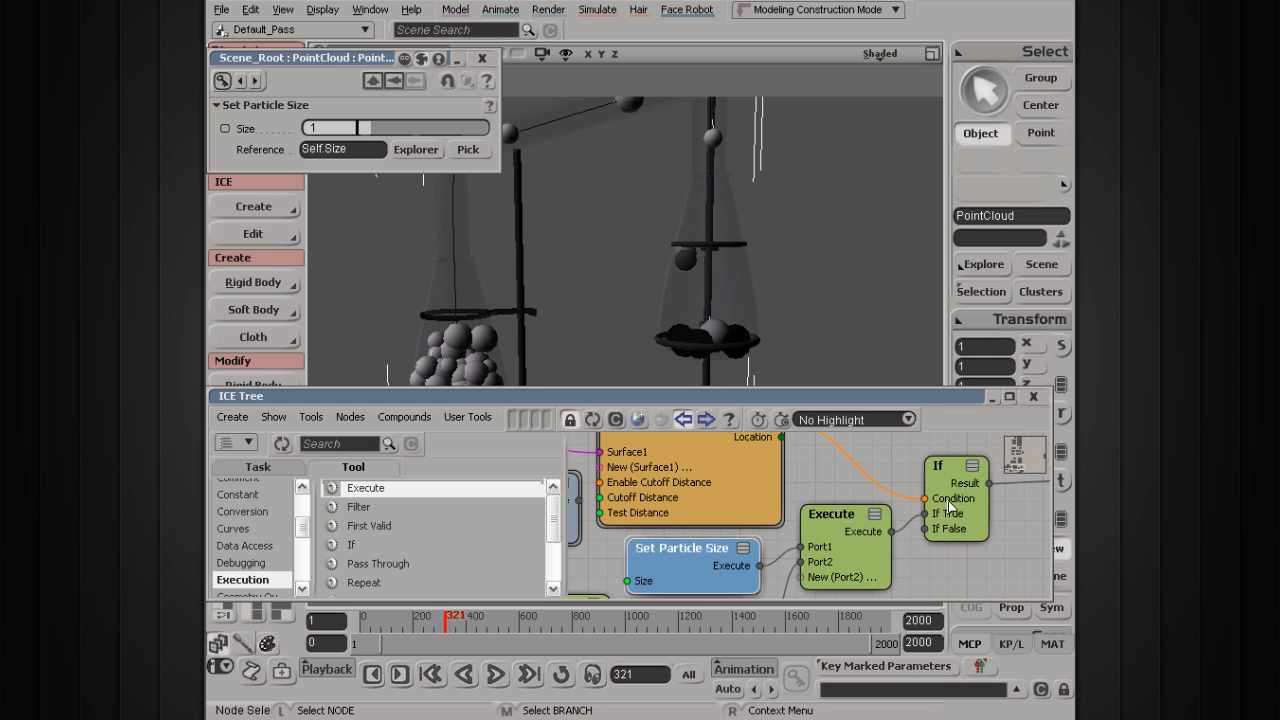
{"action": "left_click", "coordinate": [495, 675]}
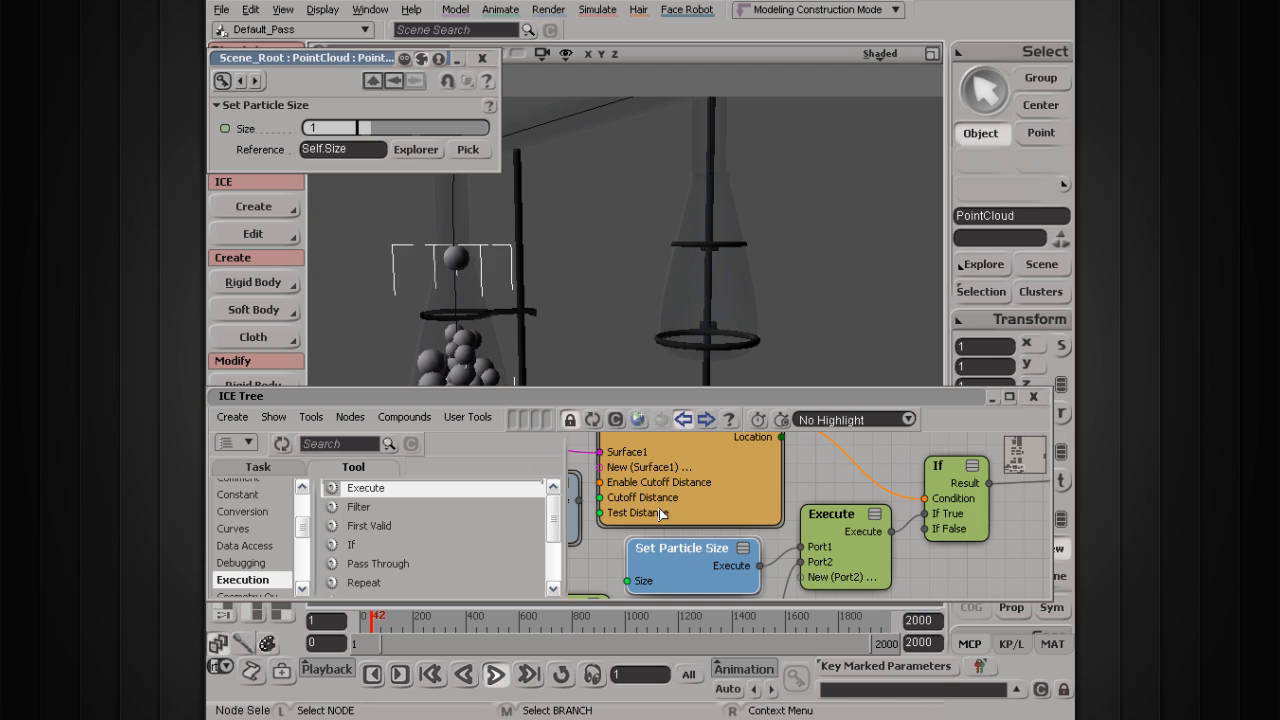
{"action": "left_click_drag", "start_coordinate": [663, 251], "coordinate": [709, 290]}
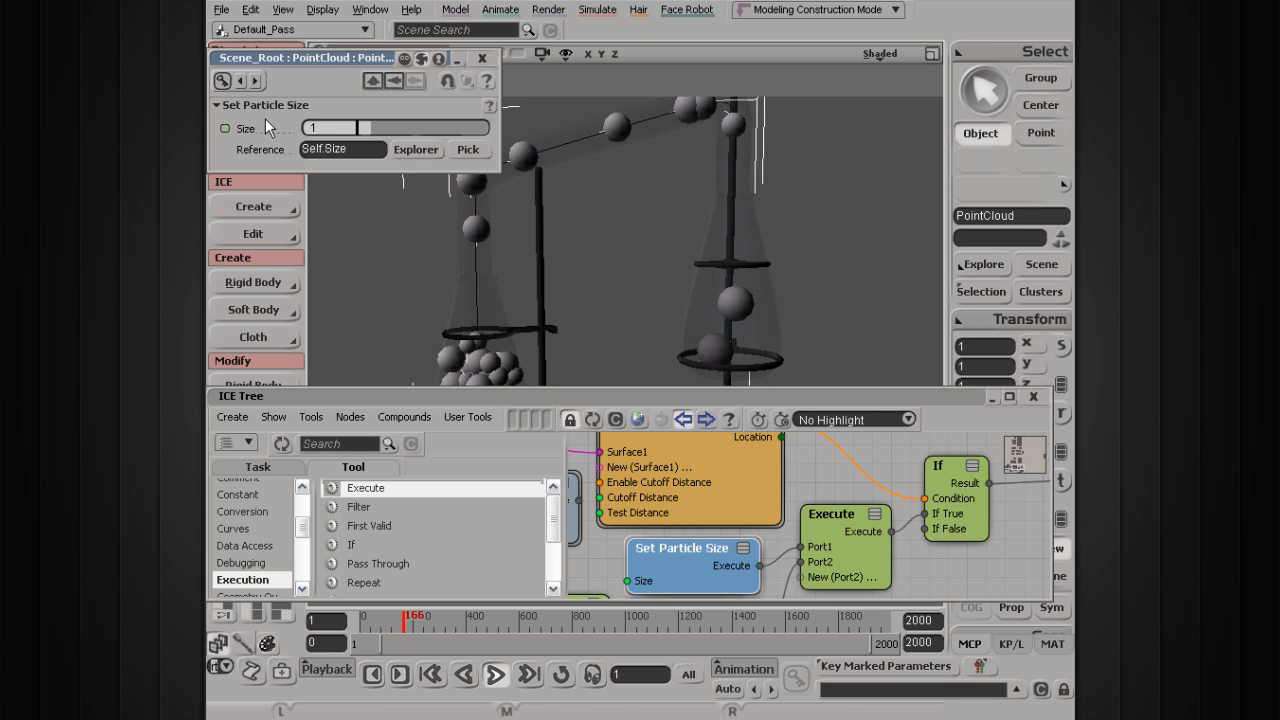
{"action": "left_click_drag", "start_coordinate": [376, 122], "coordinate": [385, 127]}
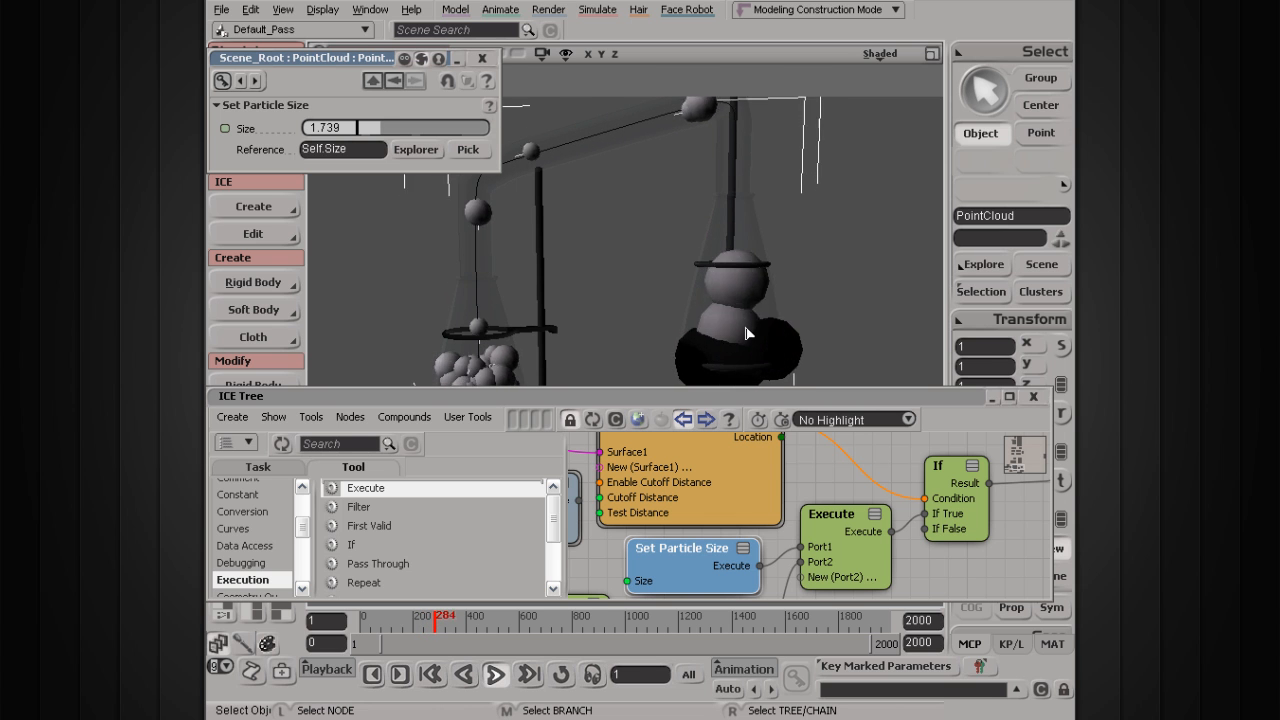
{"action": "left_click_drag", "start_coordinate": [376, 129], "coordinate": [368, 129]}
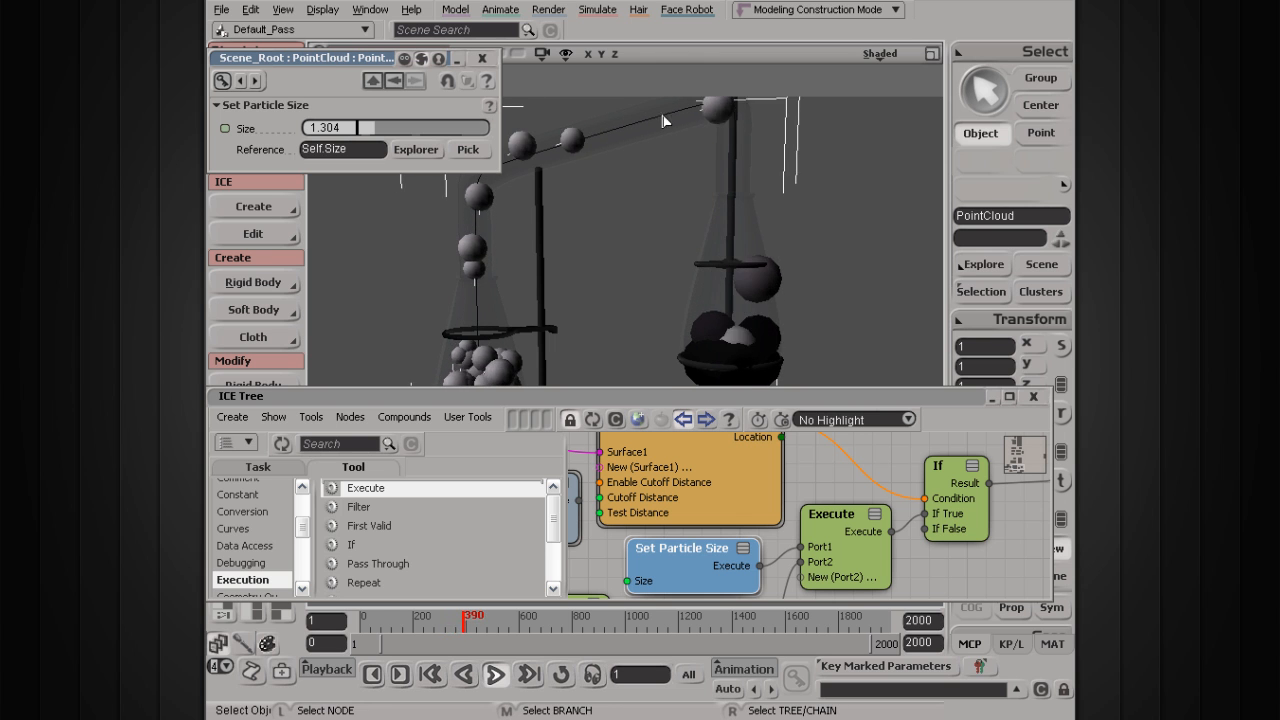
{"action": "left_click", "coordinate": [495, 676]}
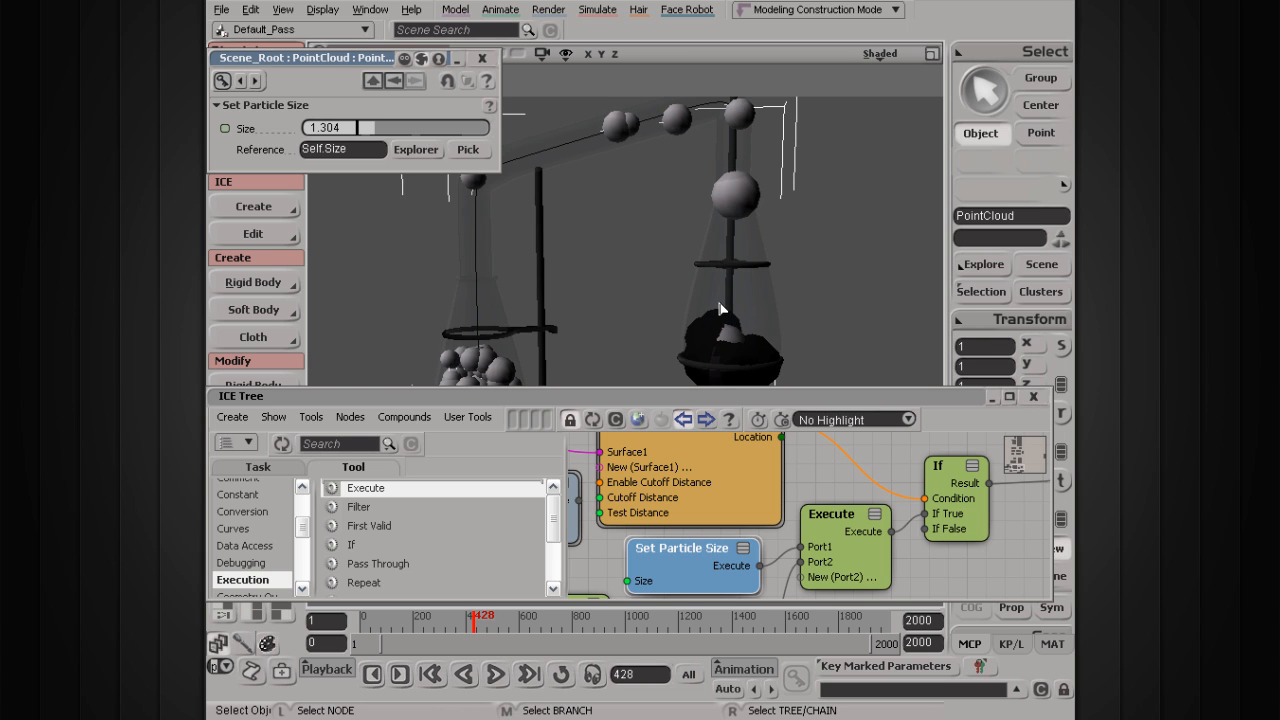
{"action": "left_click_drag", "start_coordinate": [603, 557], "coordinate": [909, 452]}
Step: Rearrange the colour nodes and add a Get Particle Size node above Get Particle Color
{"action": "left_click_drag", "start_coordinate": [709, 504], "coordinate": [673, 557]}
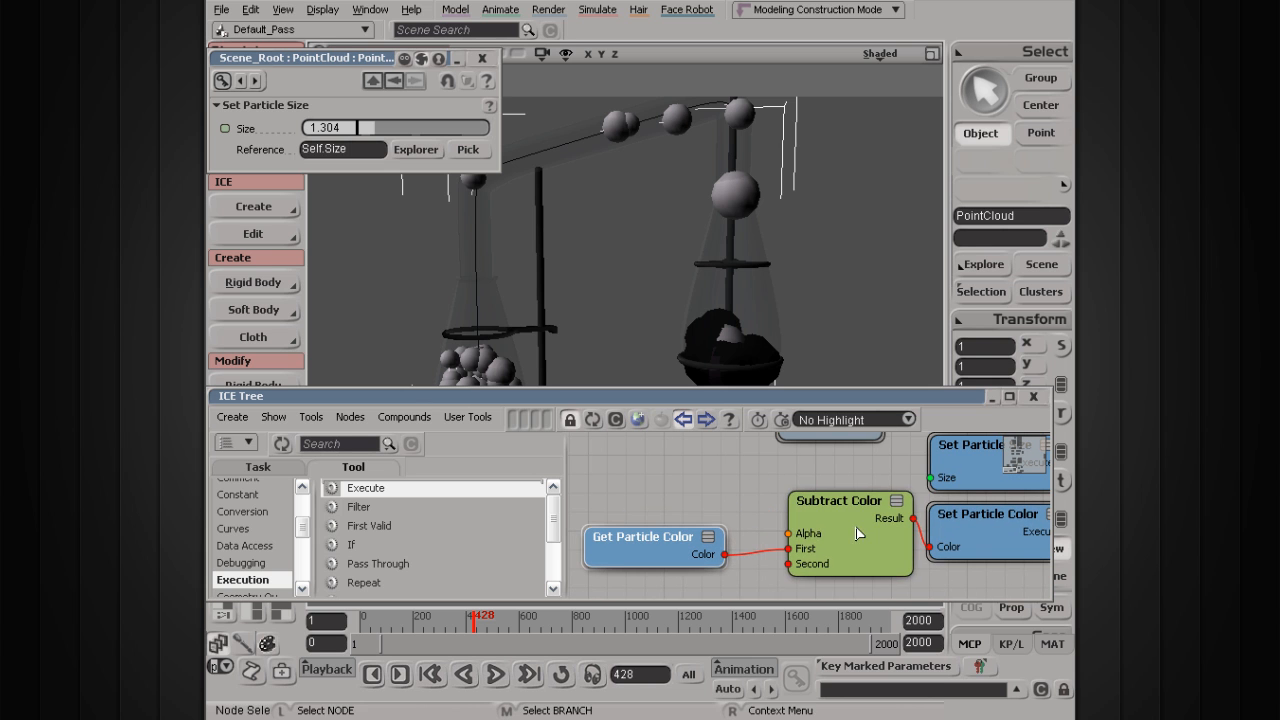
{"action": "left_click_drag", "start_coordinate": [860, 534], "coordinate": [832, 567]}
{"action": "left_click_drag", "start_coordinate": [961, 520], "coordinate": [965, 558]}
{"action": "left_click_drag", "start_coordinate": [860, 479], "coordinate": [834, 517]}
{"action": "left_click", "coordinate": [863, 529]}
{"action": "left_click_drag", "start_coordinate": [957, 505], "coordinate": [965, 525]}
{"action": "left_click_drag", "start_coordinate": [818, 502], "coordinate": [797, 516]}
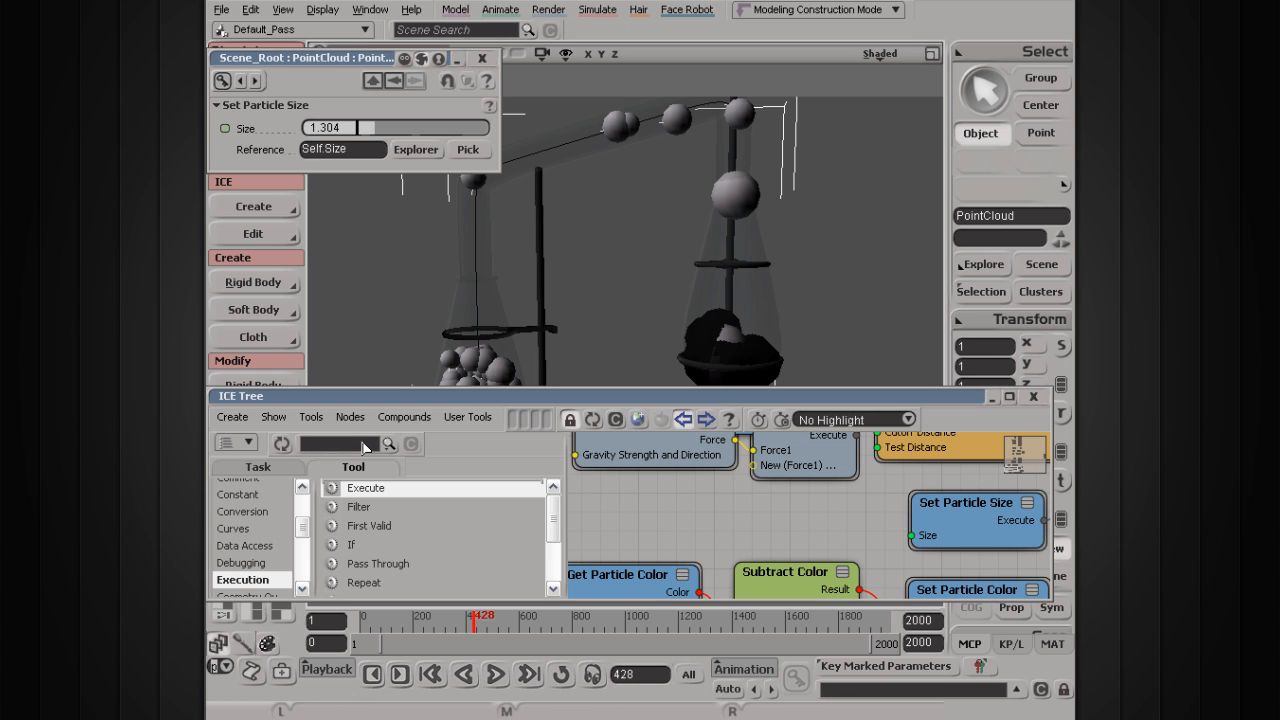
{"action": "type", "text": "get par"}
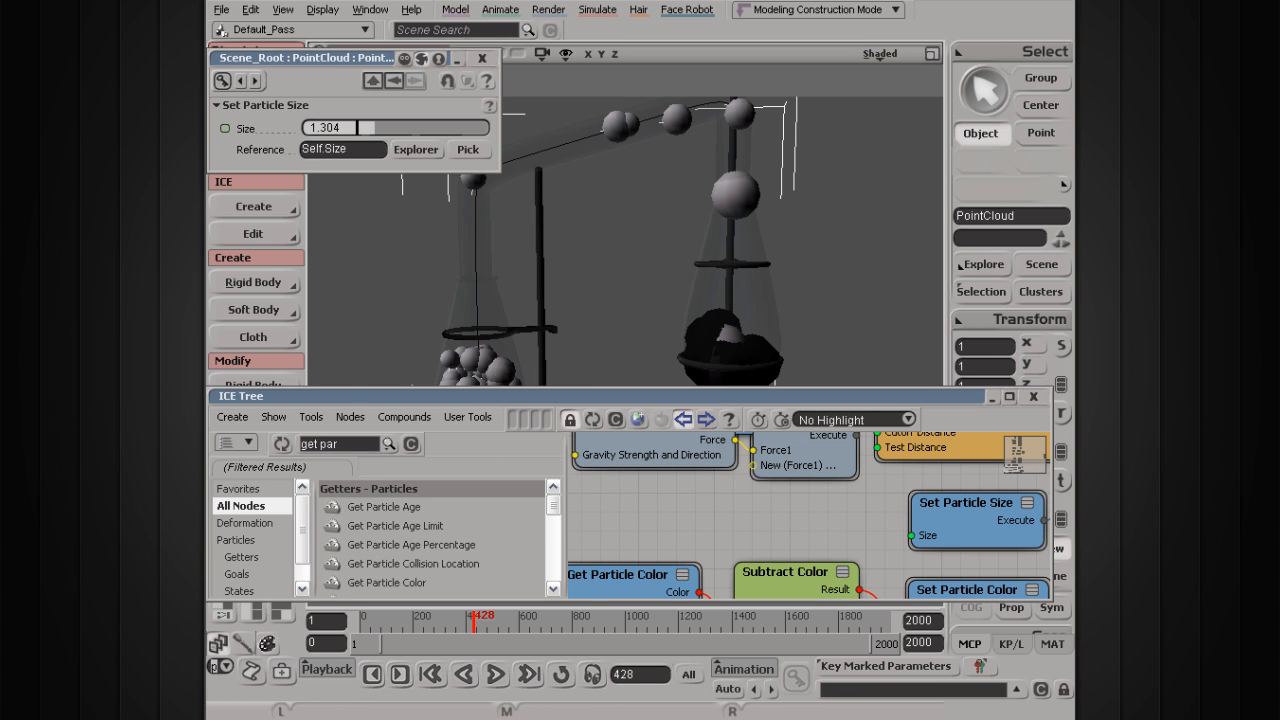
{"action": "scroll", "coordinate": [553, 551], "scroll_direction": "down", "scroll_amount": 5}
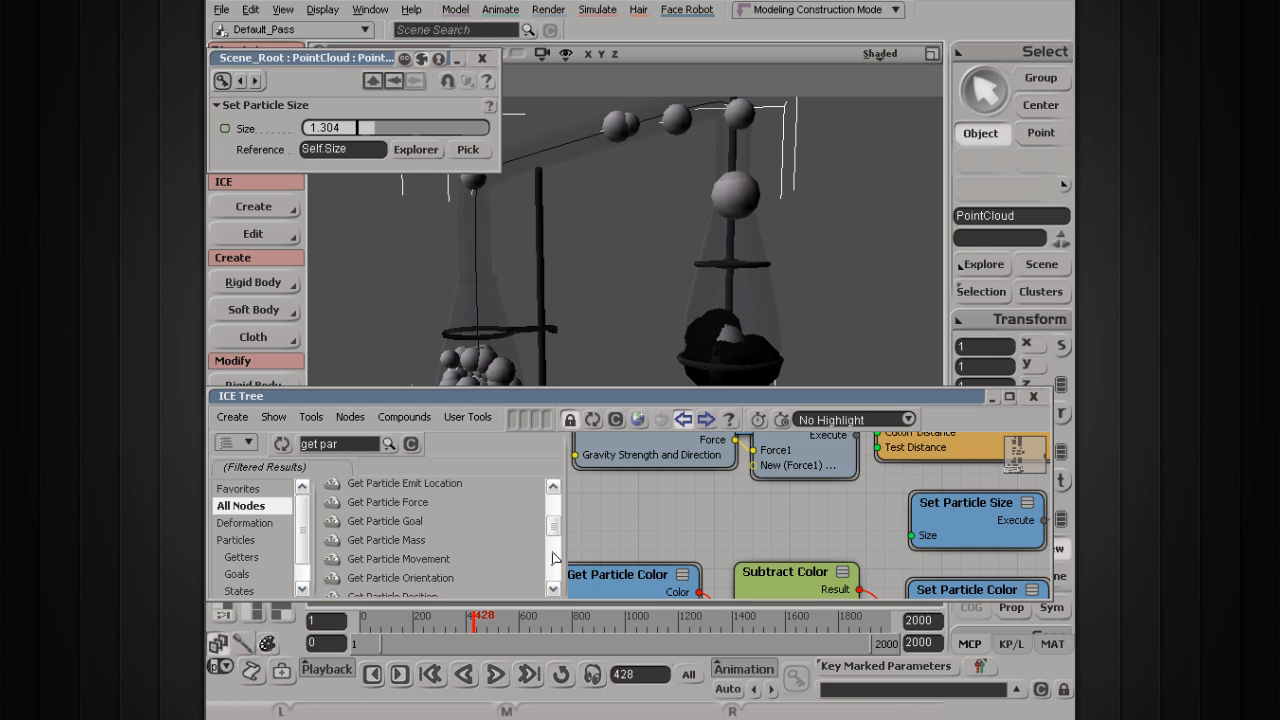
{"action": "left_click_drag", "start_coordinate": [387, 528], "coordinate": [598, 507]}
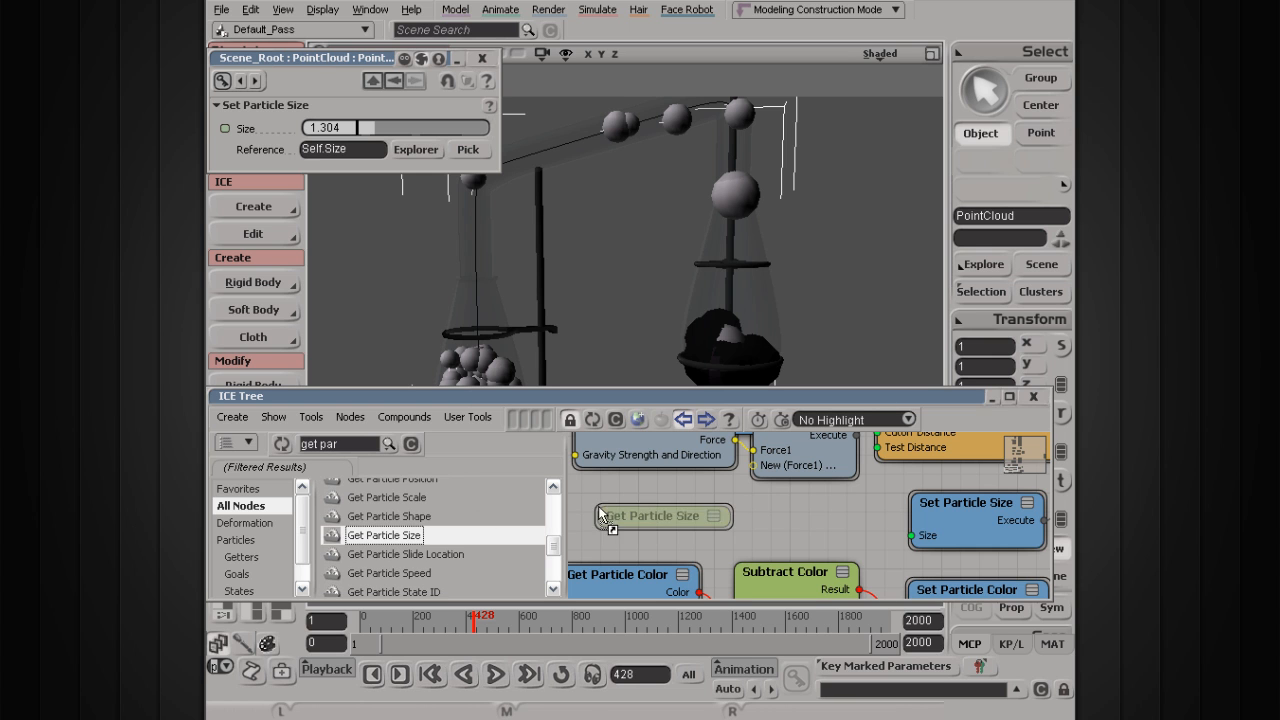
{"action": "left_click_drag", "start_coordinate": [670, 536], "coordinate": [649, 535]}
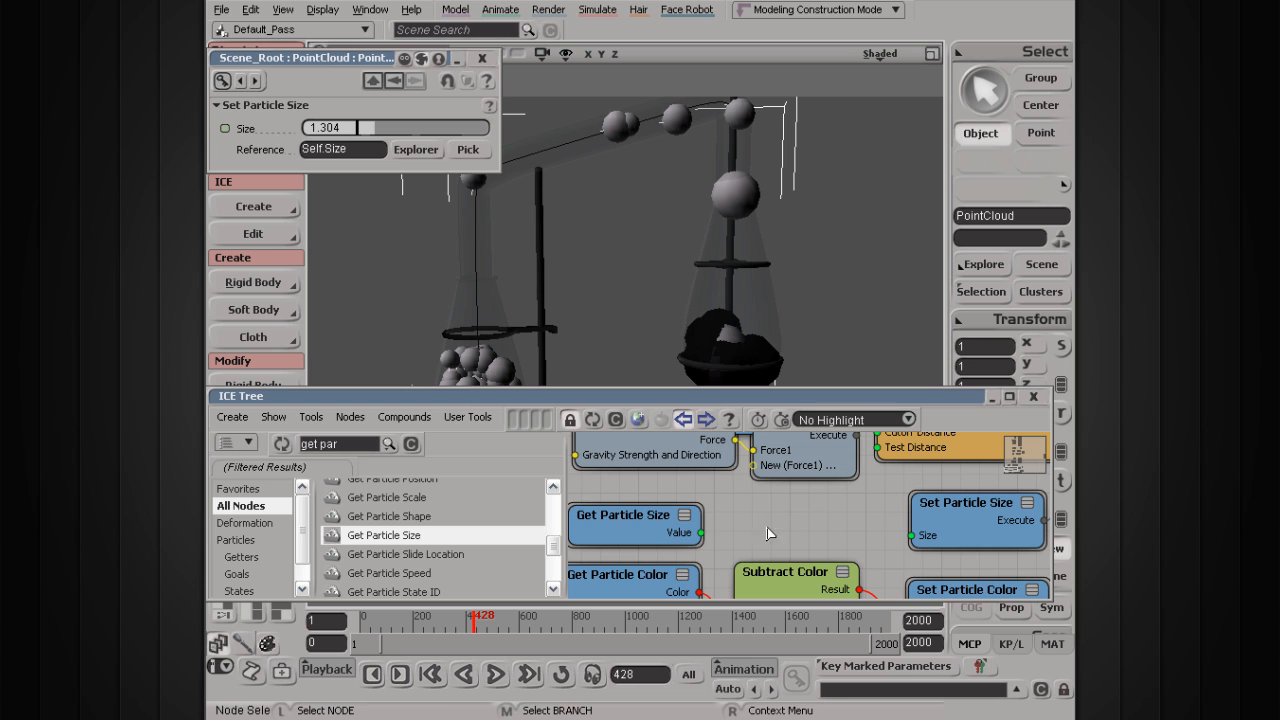
Step: Insert an Add node taking Get Particle Size on Value1 and driving Set Particle Size's Size
{"action": "left_click", "coordinate": [388, 451]}
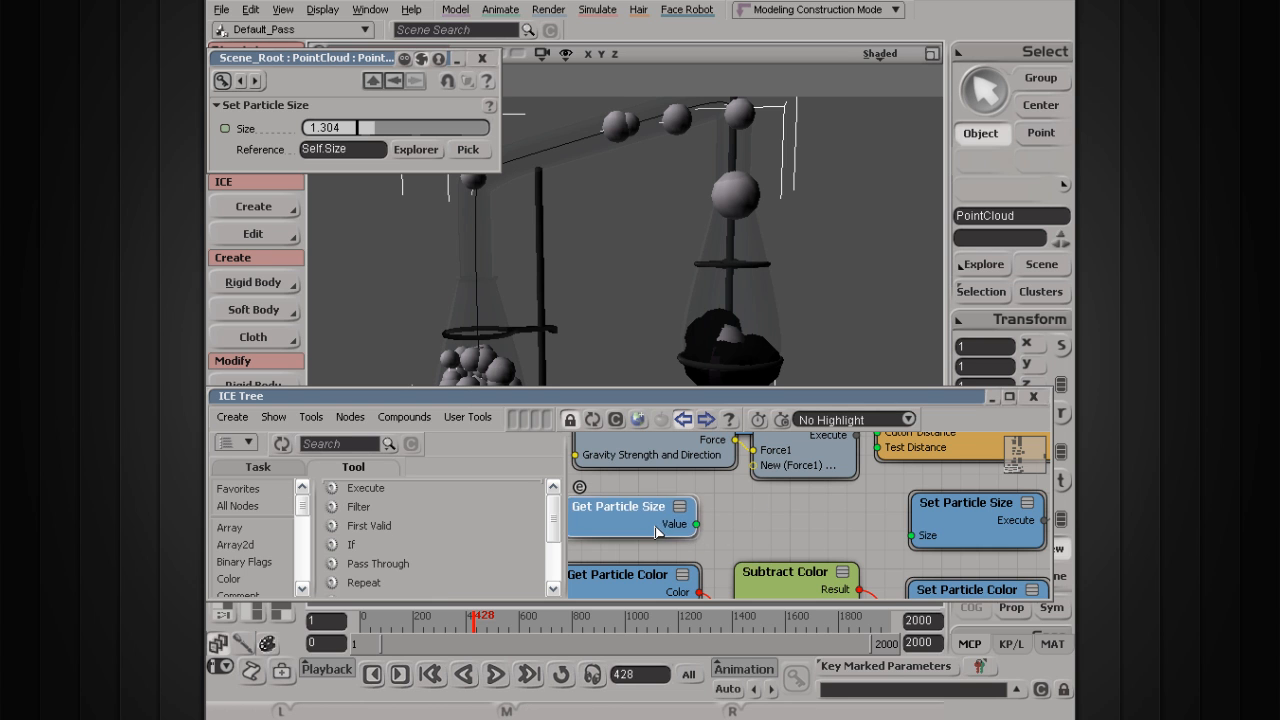
{"action": "type", "text": "add"}
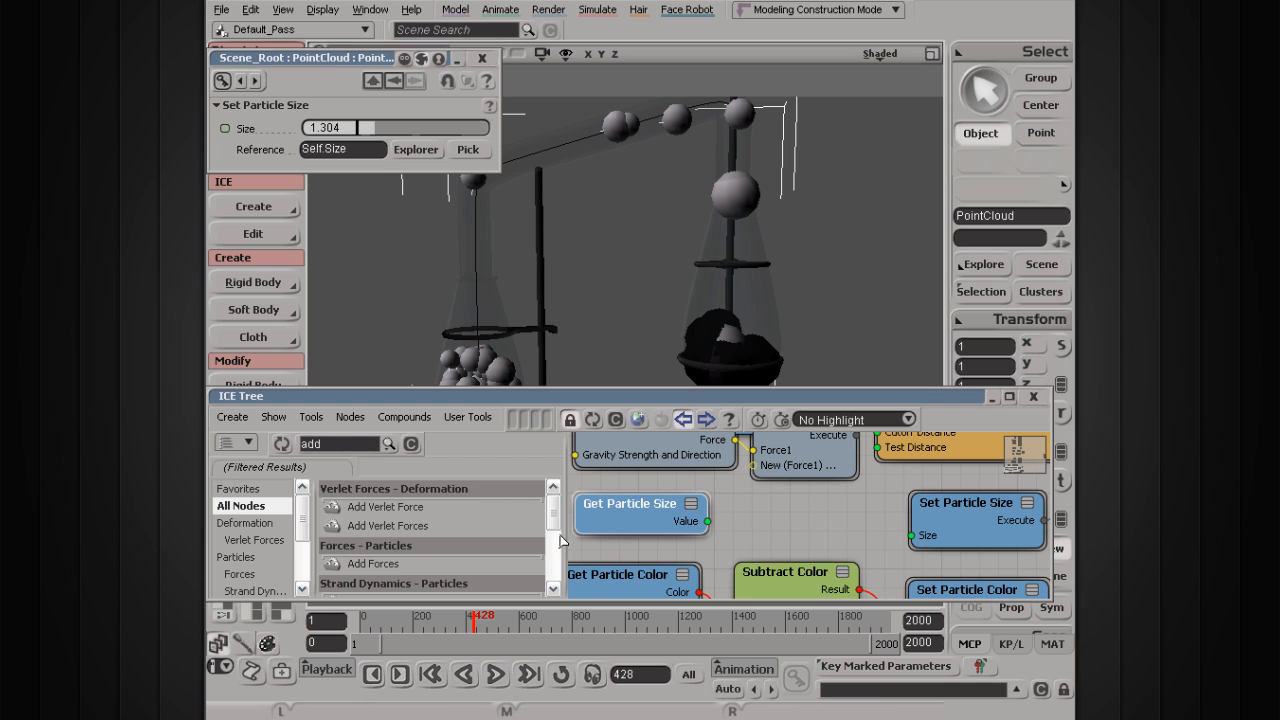
{"action": "left_click_drag", "start_coordinate": [560, 536], "coordinate": [561, 571]}
{"action": "left_click_drag", "start_coordinate": [356, 547], "coordinate": [748, 486]}
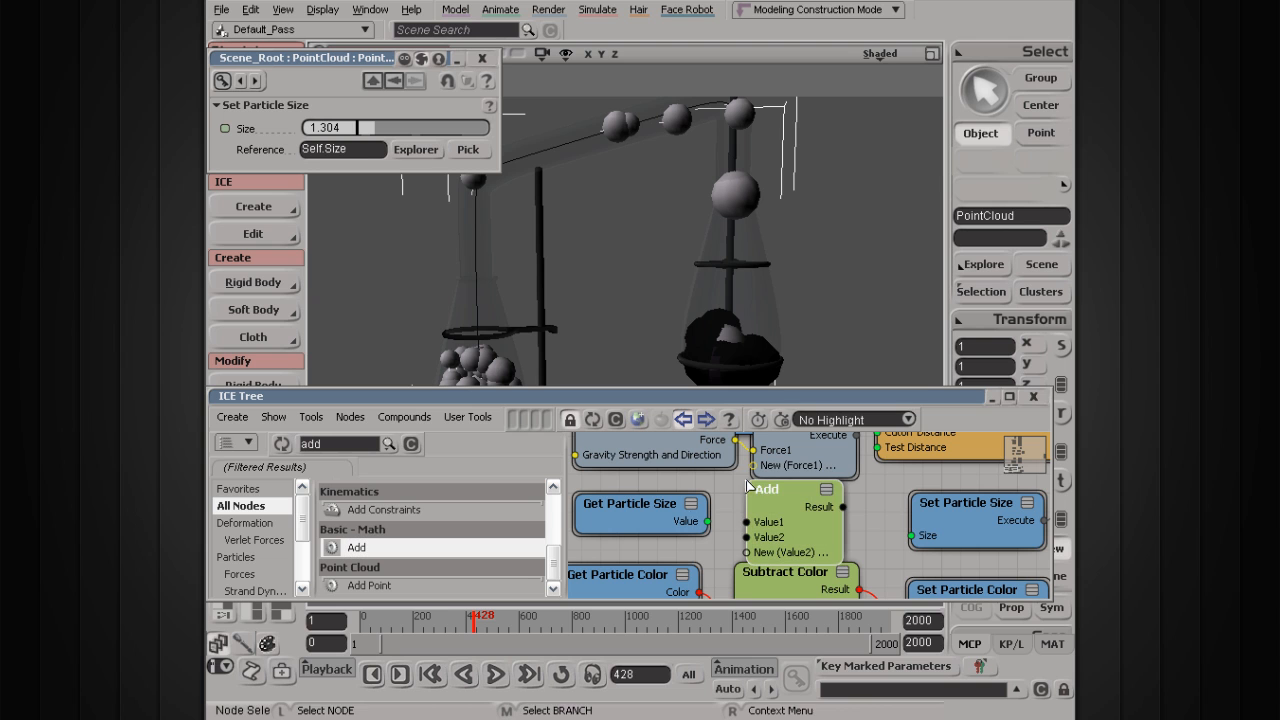
{"action": "left_click_drag", "start_coordinate": [708, 523], "coordinate": [752, 520]}
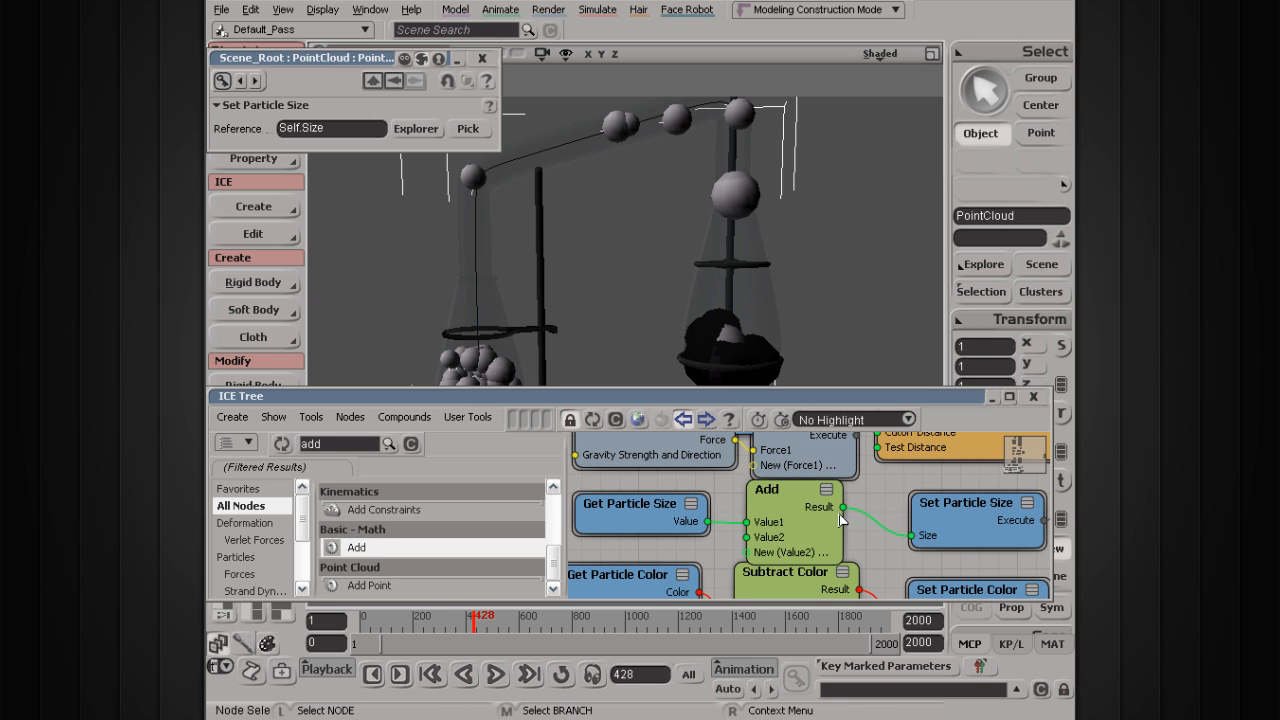
{"action": "left_click_drag", "start_coordinate": [799, 516], "coordinate": [817, 515]}
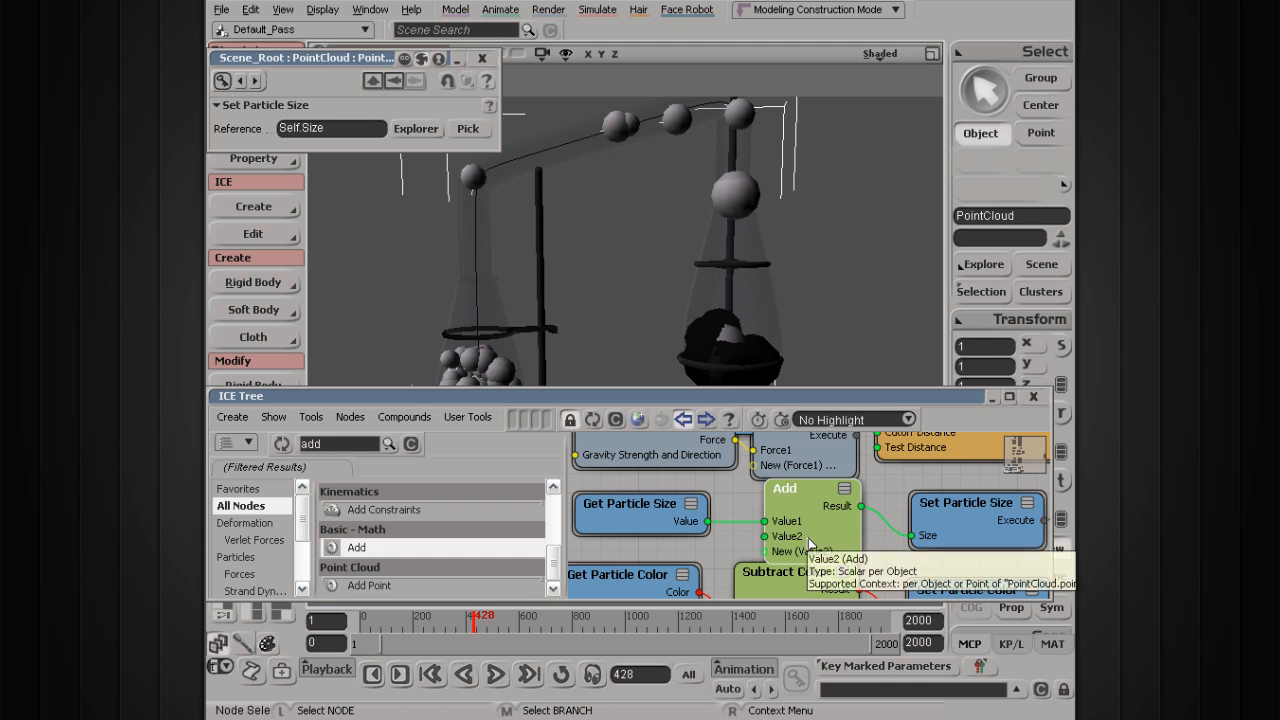
Step: Set the Add node's Value2 to 0.05, replay the simulation, and stop at frame 390
{"action": "left_click_drag", "start_coordinate": [799, 507], "coordinate": [790, 516]}
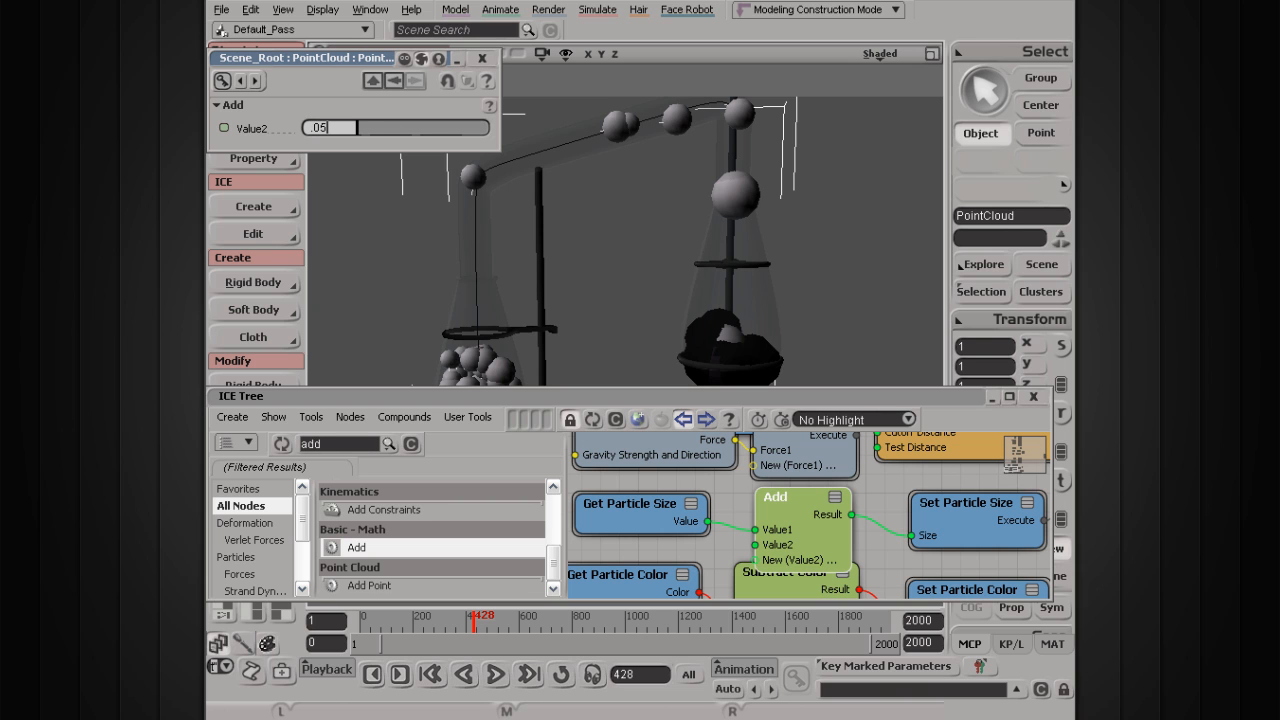
{"action": "left_click", "coordinate": [493, 680]}
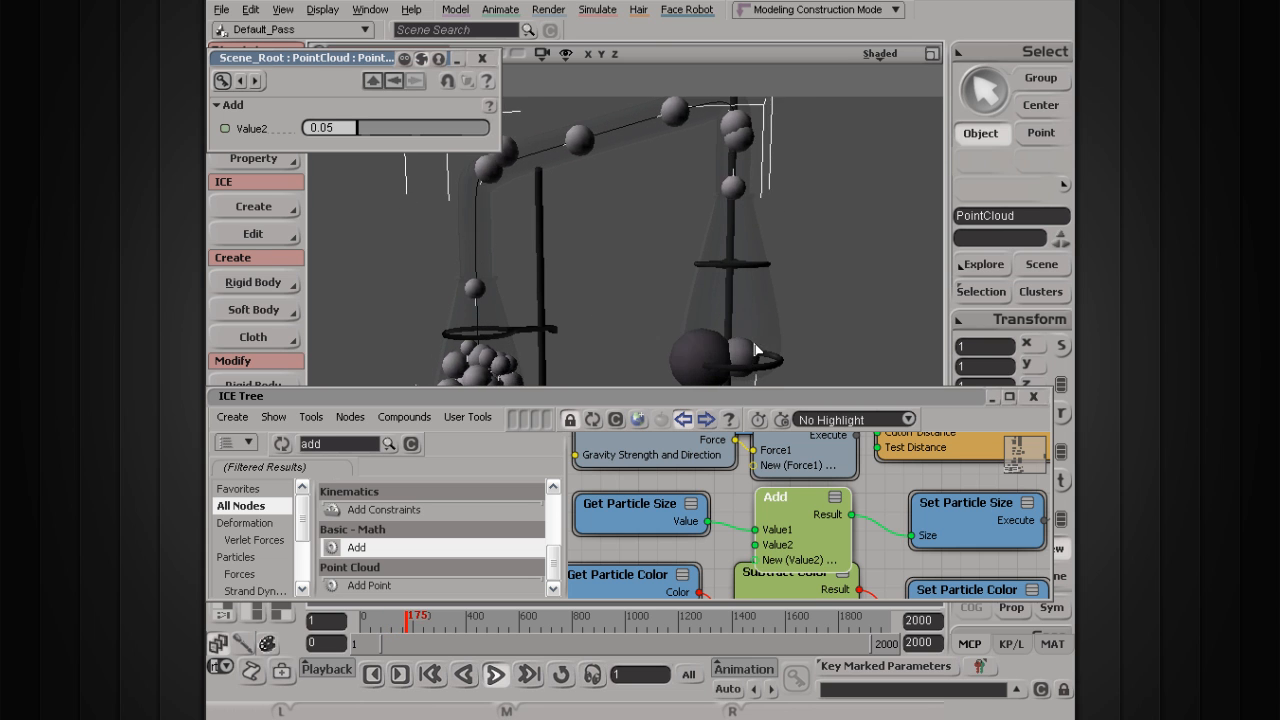
{"action": "scroll", "coordinate": [635, 342], "scroll_direction": "down", "scroll_amount": 2}
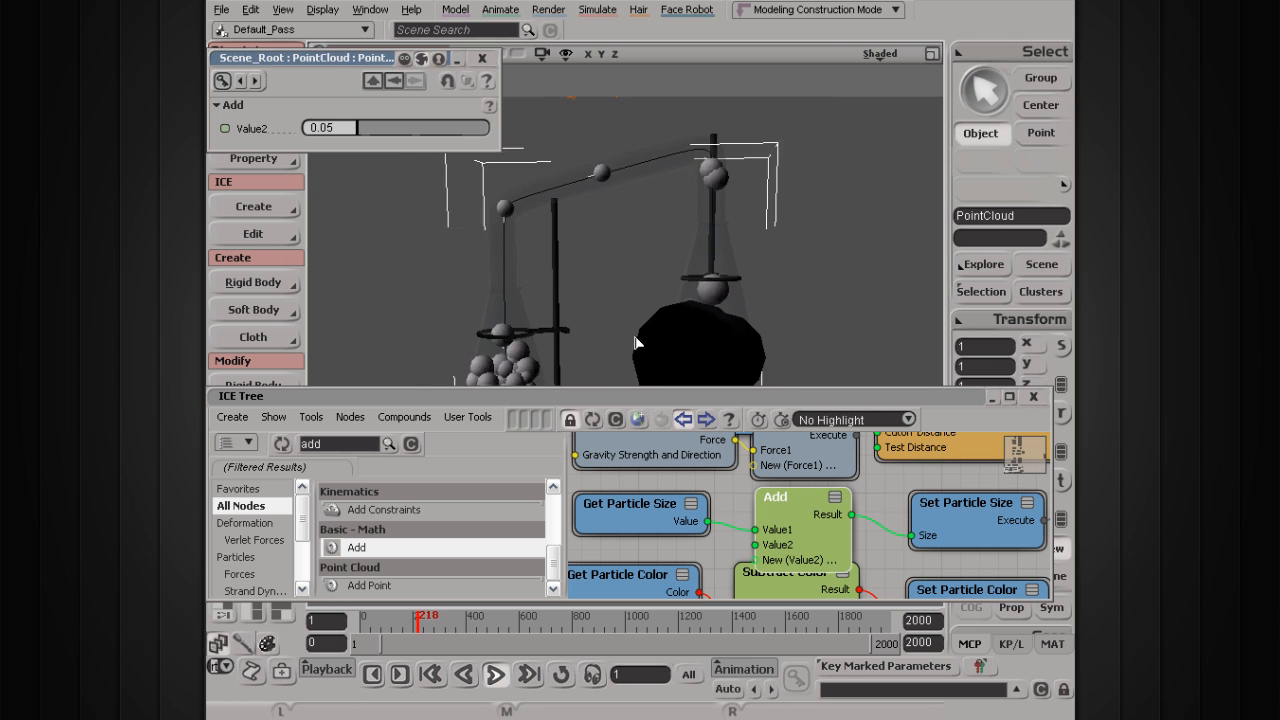
{"action": "scroll", "coordinate": [635, 342], "scroll_direction": "down", "scroll_amount": 1}
{"action": "left_click_drag", "start_coordinate": [572, 337], "coordinate": [580, 277]}
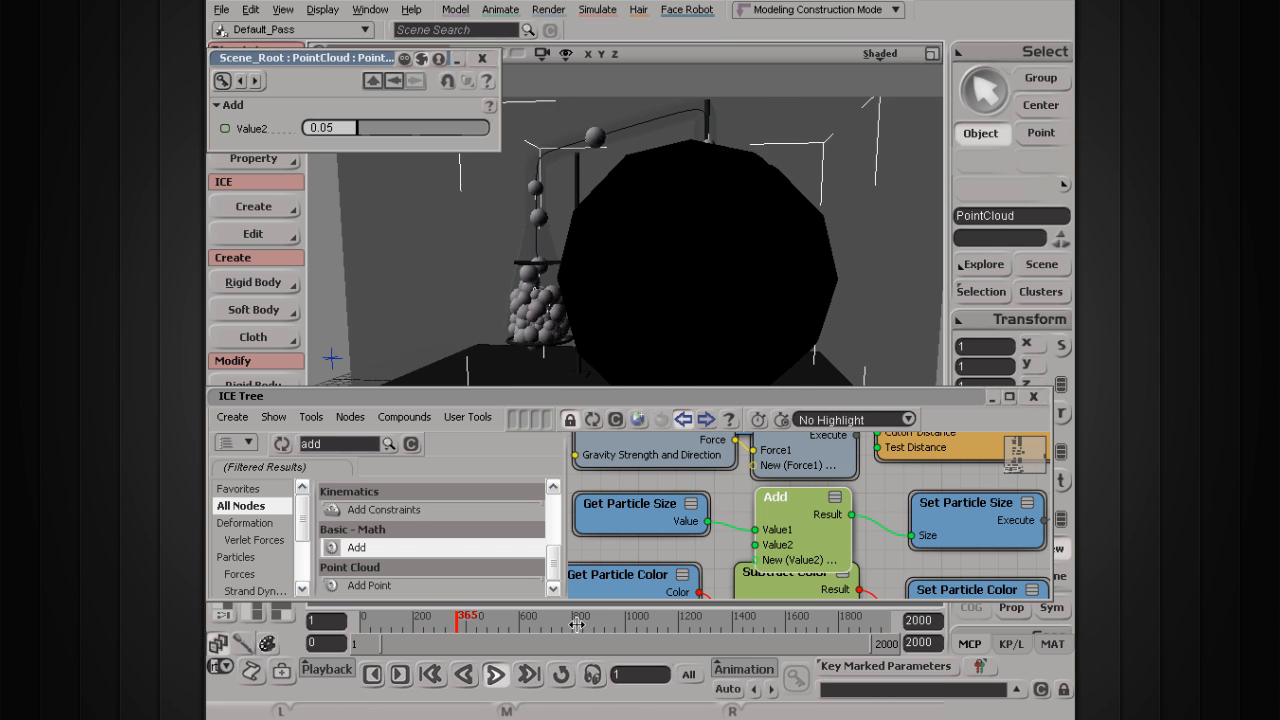
{"action": "key", "text": "Escape"}
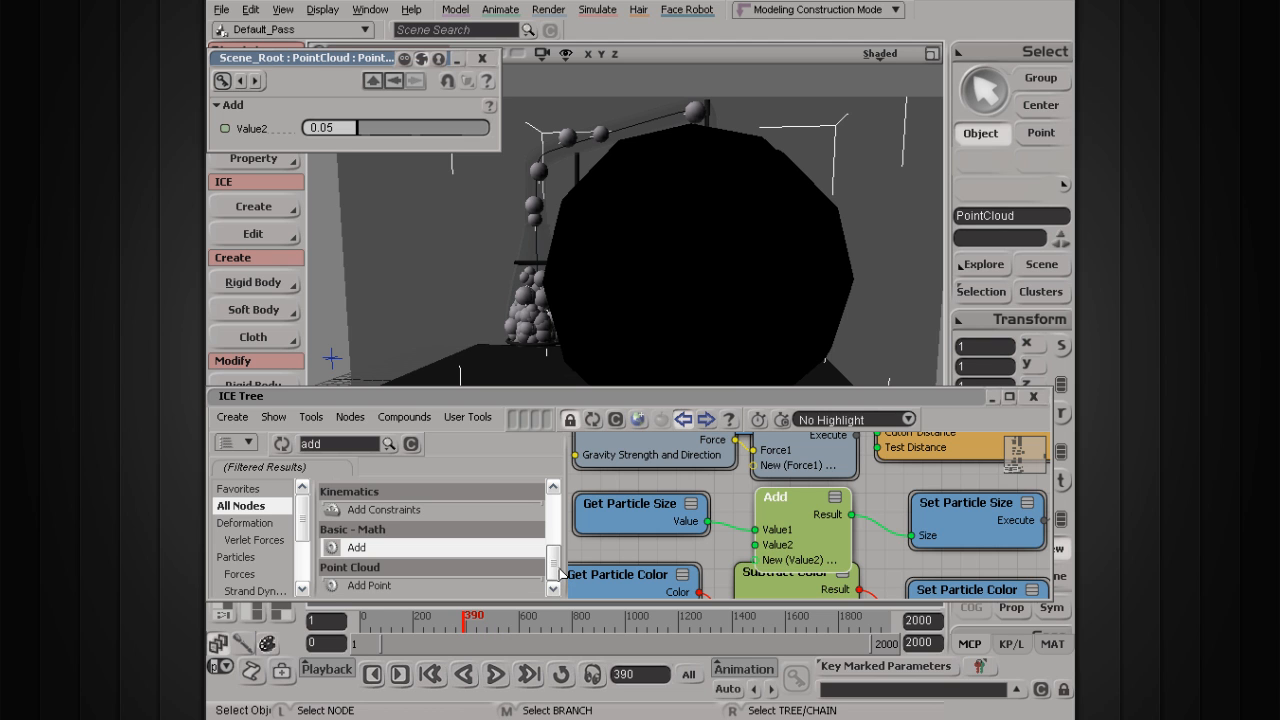
Step: Add a Clamp node from Math > Basic beside the Add node
{"action": "left_click_drag", "start_coordinate": [556, 568], "coordinate": [560, 494]}
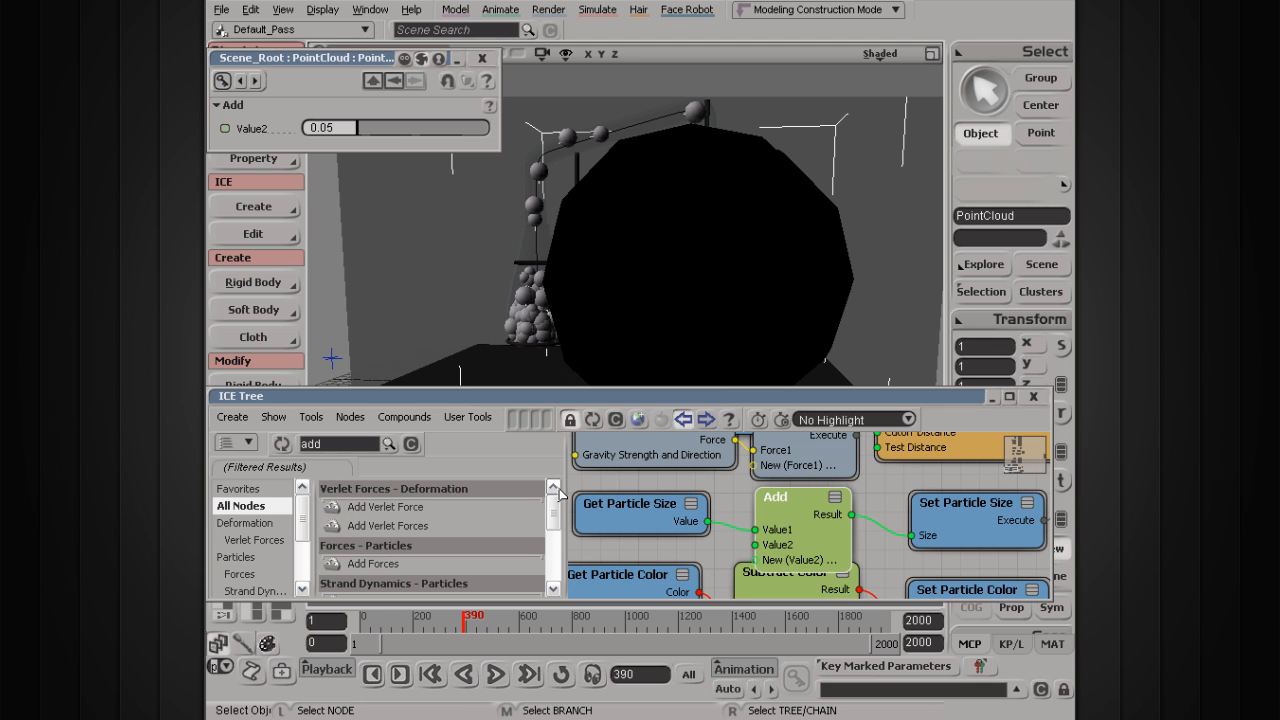
{"action": "left_click_drag", "start_coordinate": [815, 552], "coordinate": [795, 542]}
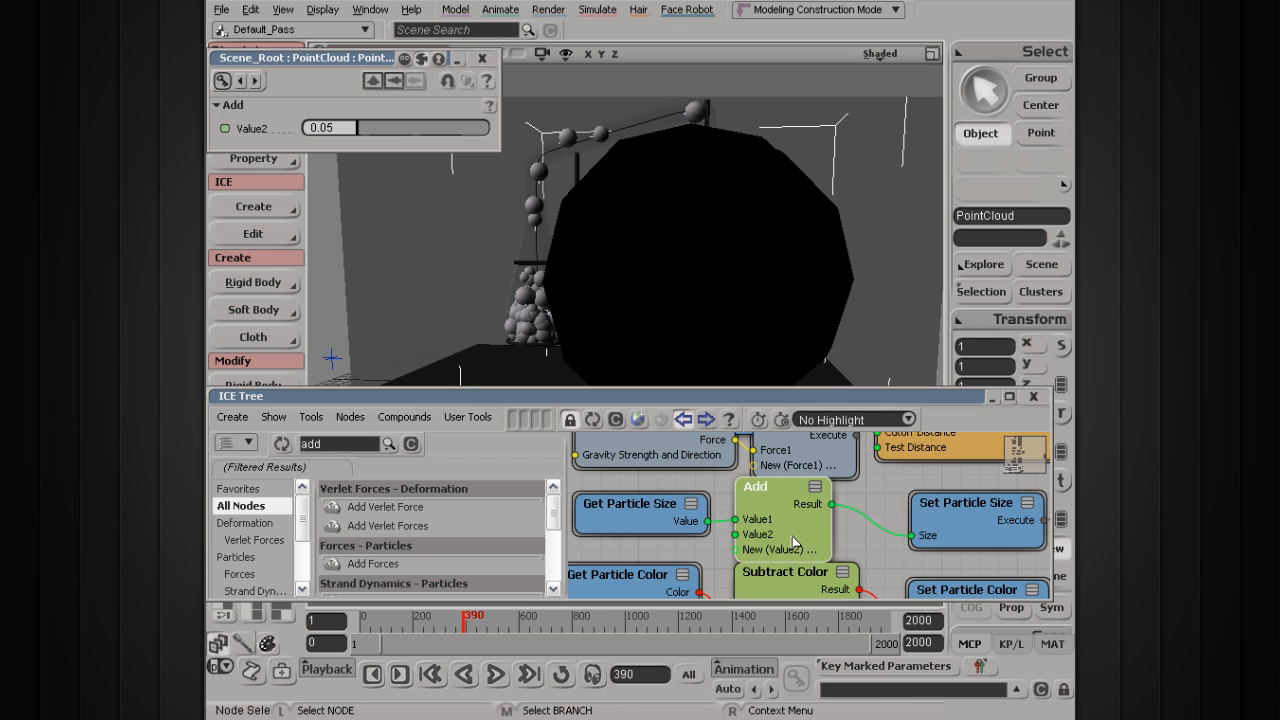
{"action": "left_click", "coordinate": [410, 446]}
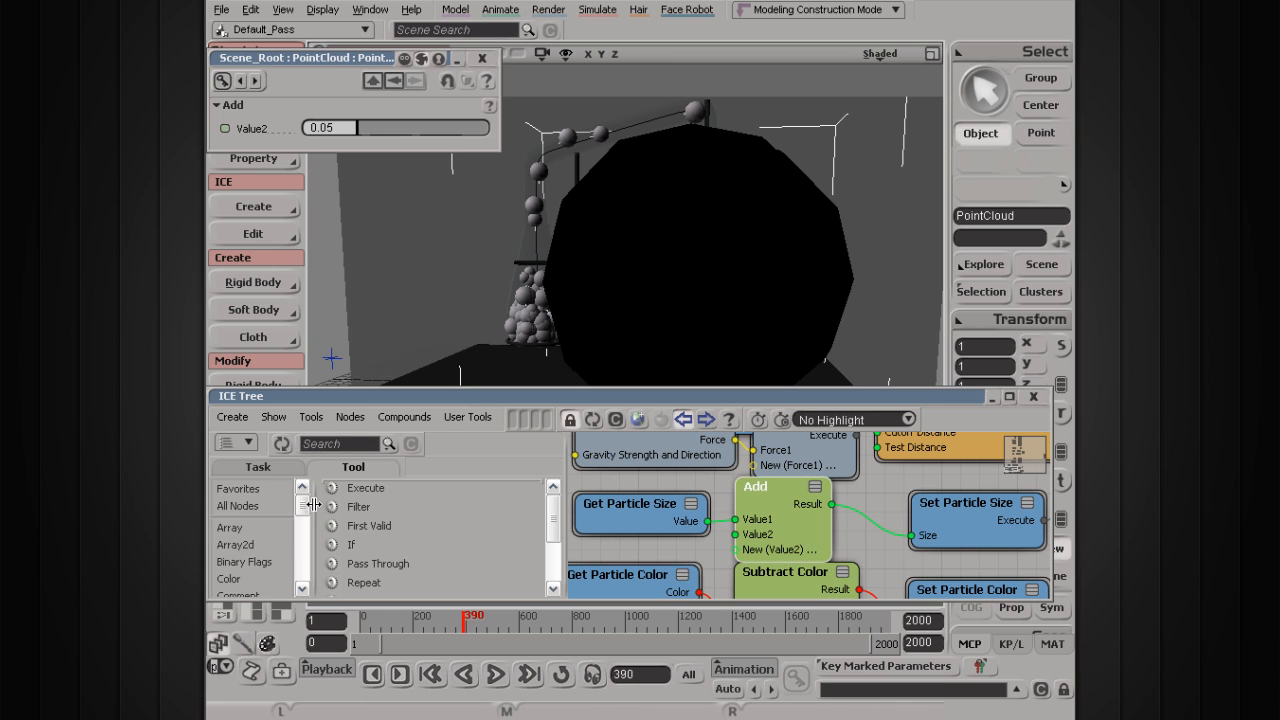
{"action": "left_click_drag", "start_coordinate": [308, 521], "coordinate": [297, 570]}
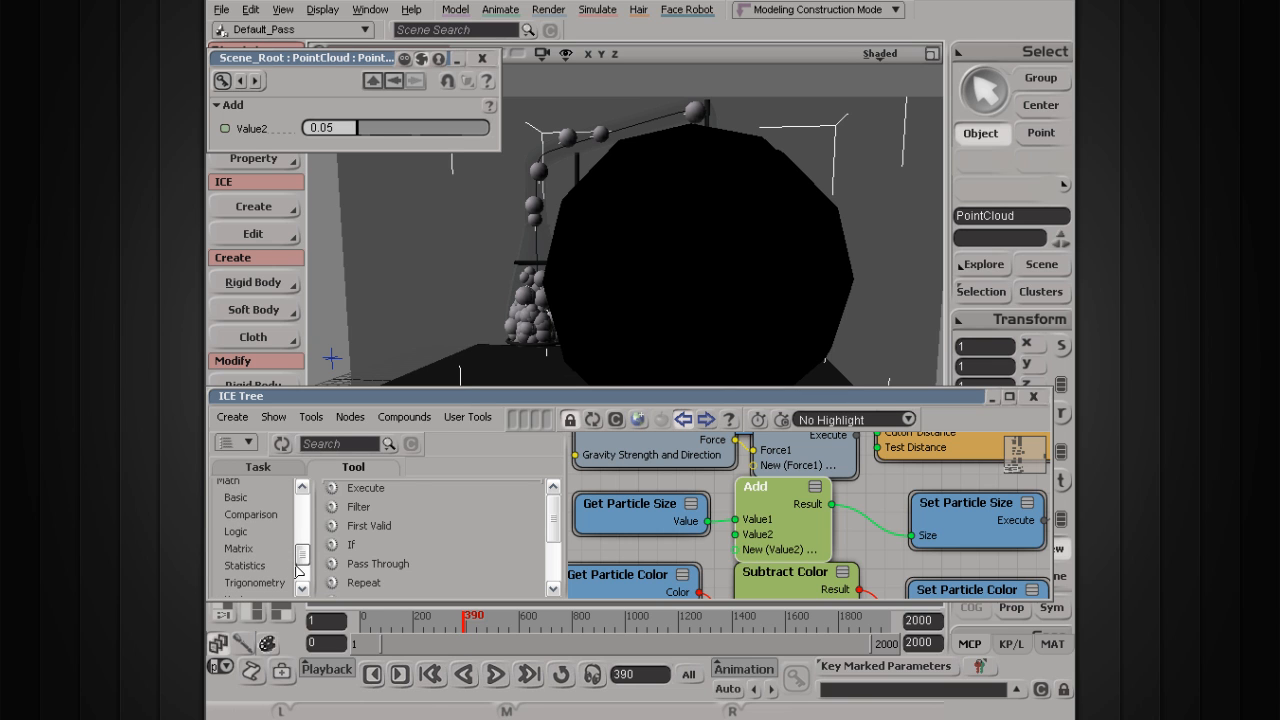
{"action": "left_click", "coordinate": [240, 498]}
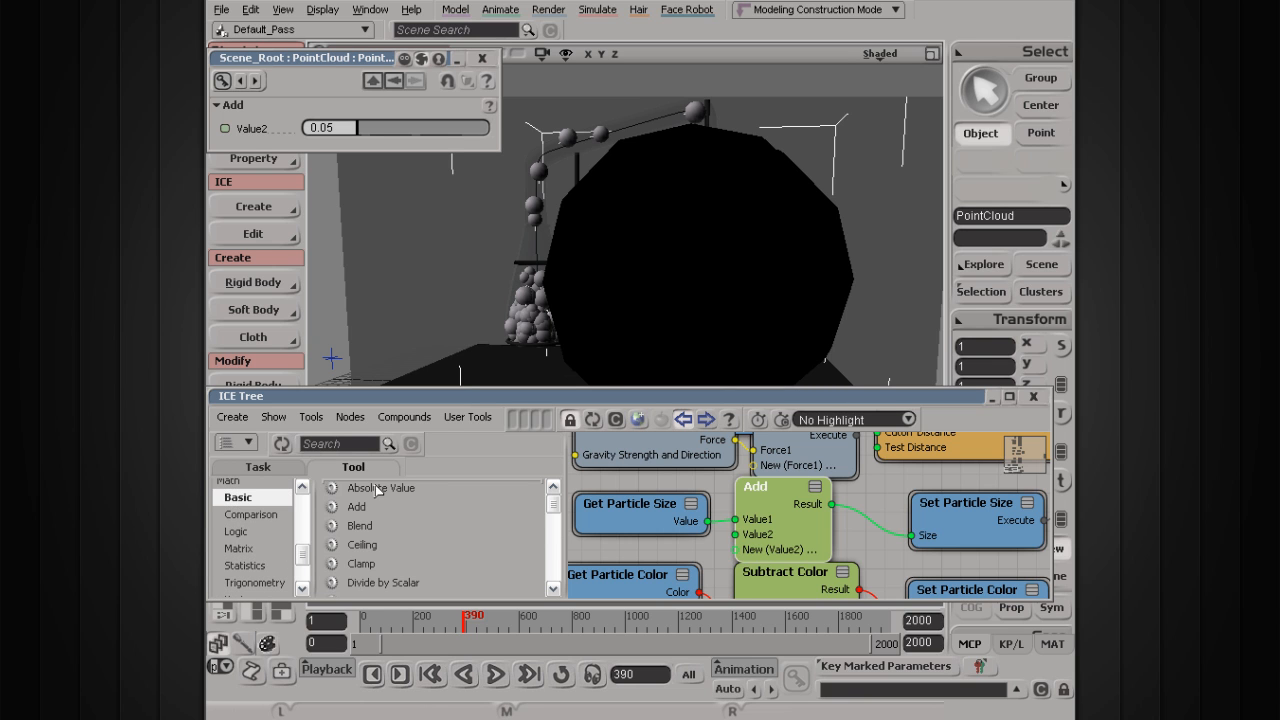
{"action": "left_click", "coordinate": [301, 487]}
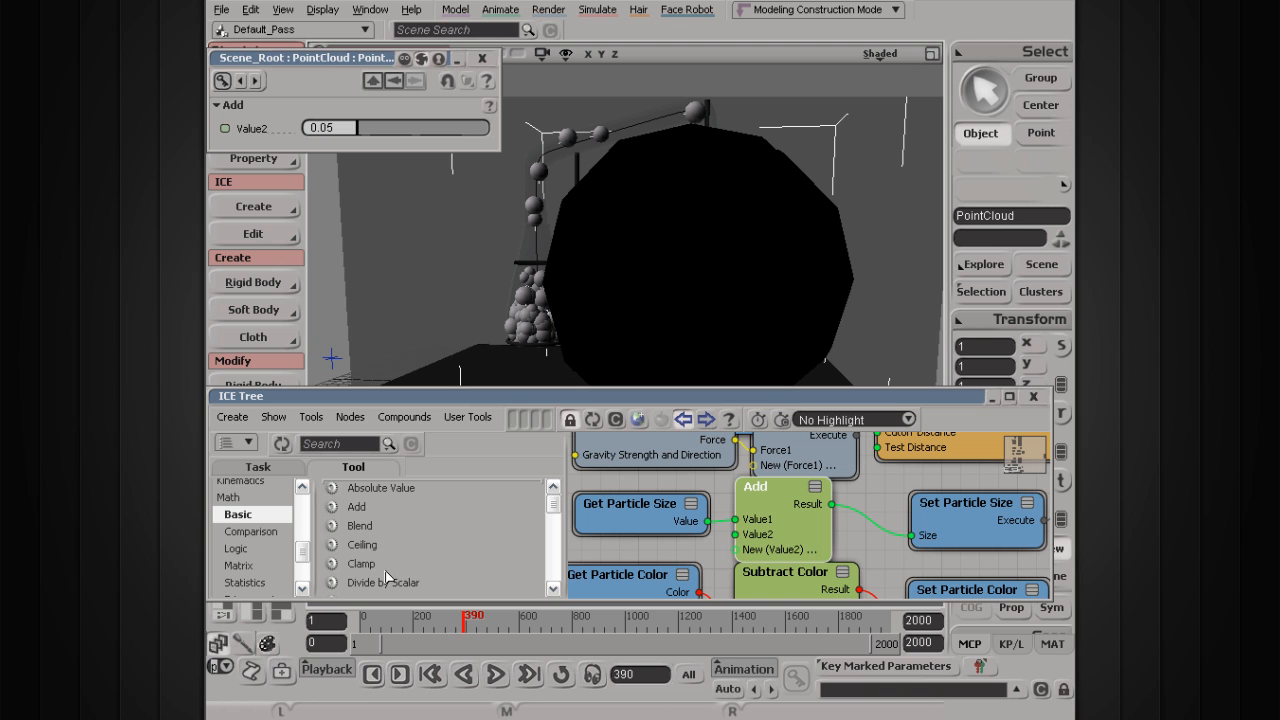
{"action": "left_click_drag", "start_coordinate": [365, 566], "coordinate": [875, 531]}
Step: Arrange Get Particle Size, Add and Clamp, then open Clamp's limits (Limit 1 0, Limit 2 1.3)
{"action": "left_click_drag", "start_coordinate": [788, 530], "coordinate": [786, 529]}
{"action": "left_click_drag", "start_coordinate": [657, 513], "coordinate": [605, 520]}
{"action": "left_click_drag", "start_coordinate": [740, 525], "coordinate": [695, 528]}
{"action": "left_click_drag", "start_coordinate": [912, 555], "coordinate": [903, 529]}
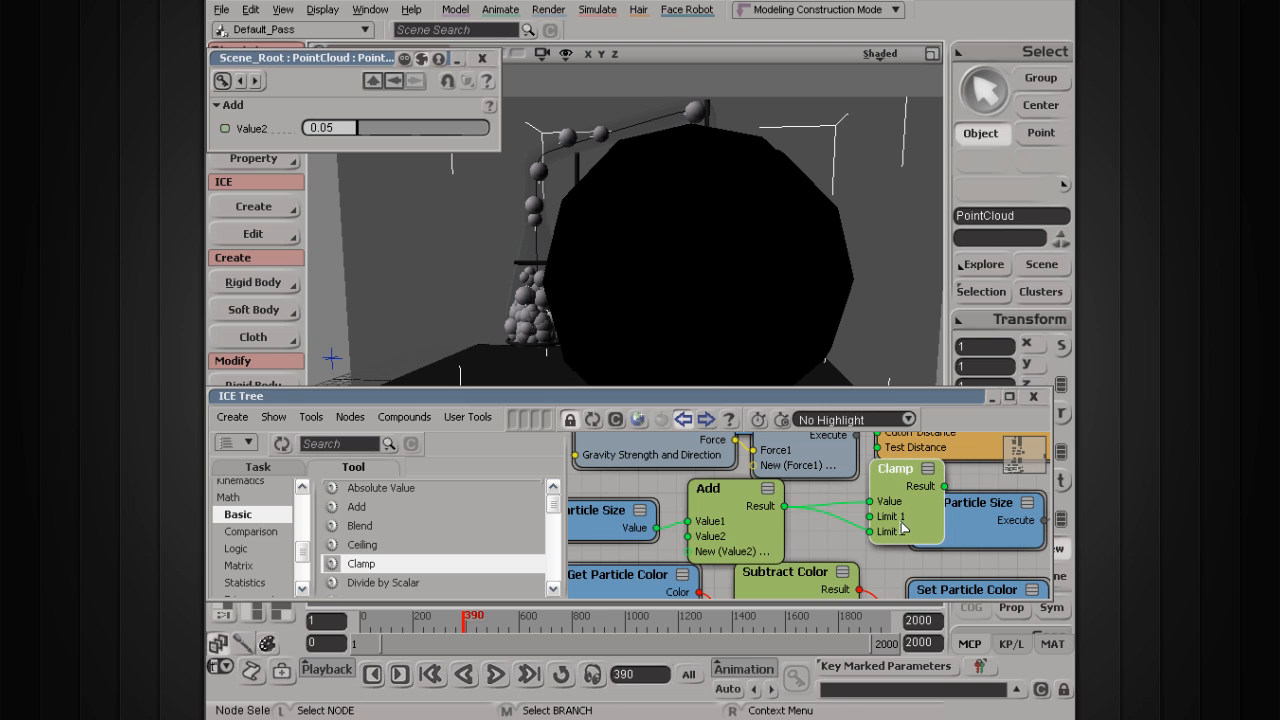
{"action": "double_click", "coordinate": [892, 510]}
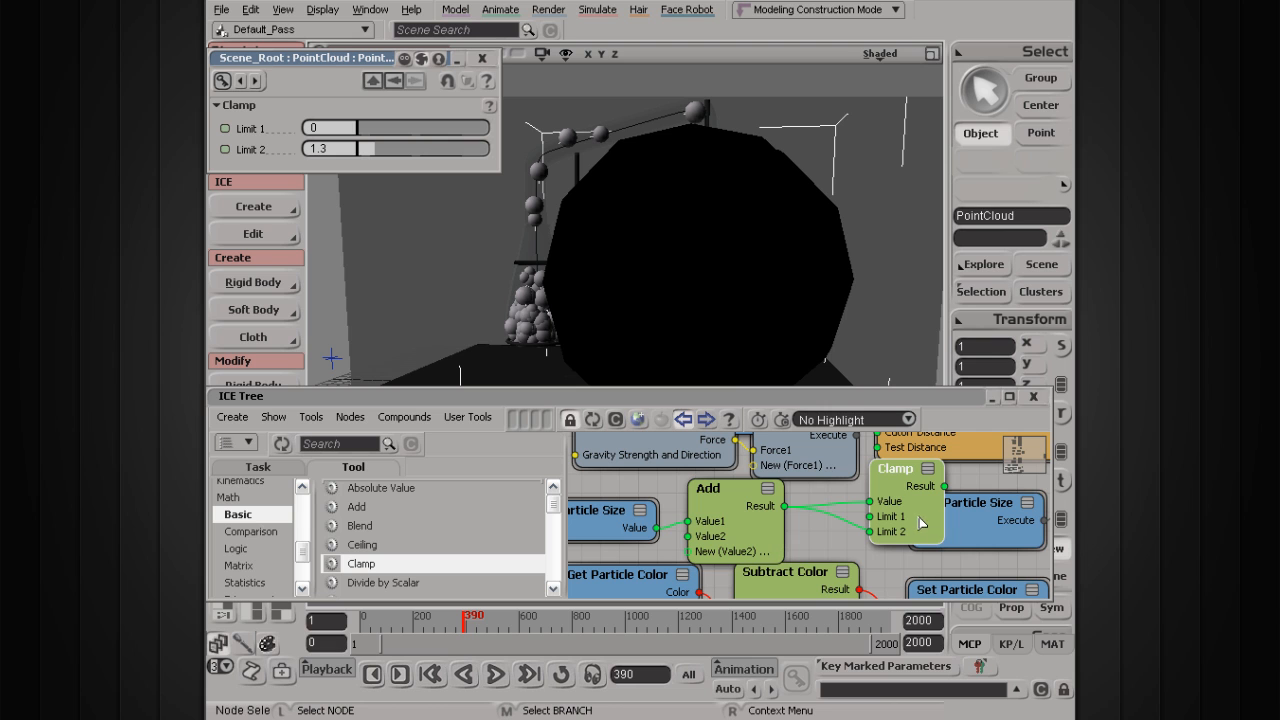
Step: Route the Clamp result into Set Particle Size's Size and replay the simulation from the start
{"action": "left_click_drag", "start_coordinate": [893, 500], "coordinate": [829, 523]}
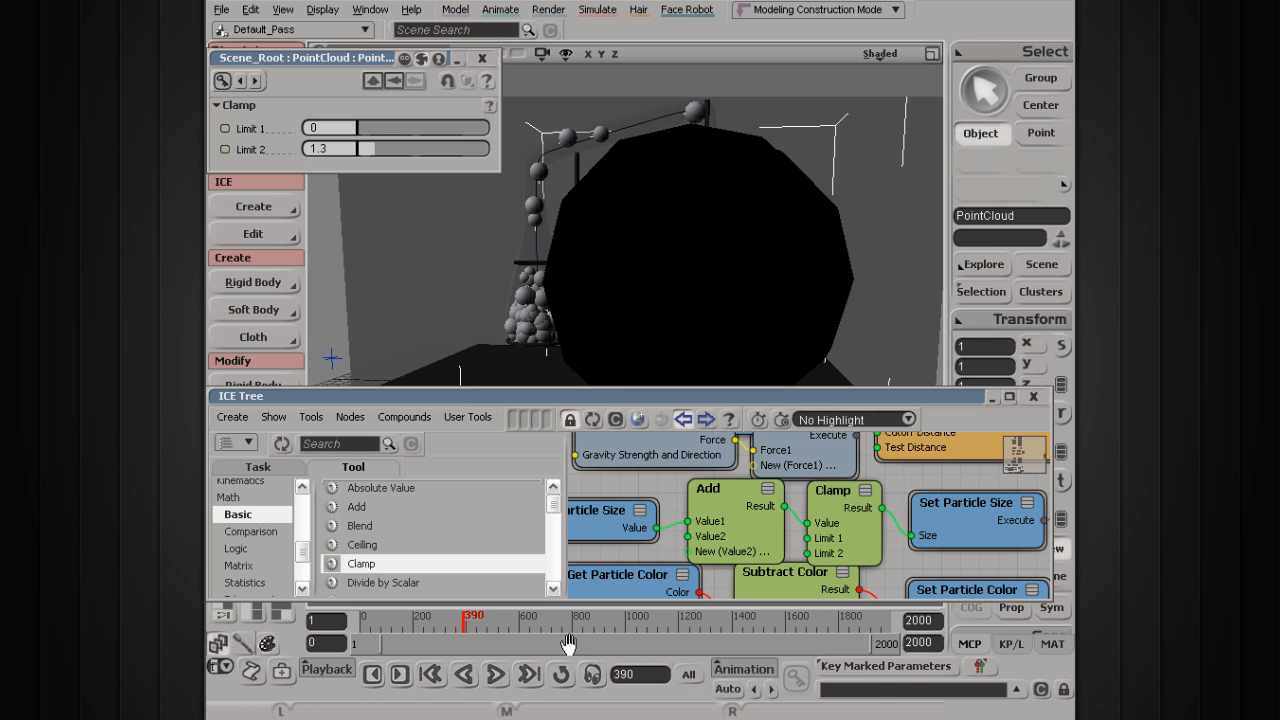
{"action": "left_click", "coordinate": [495, 675]}
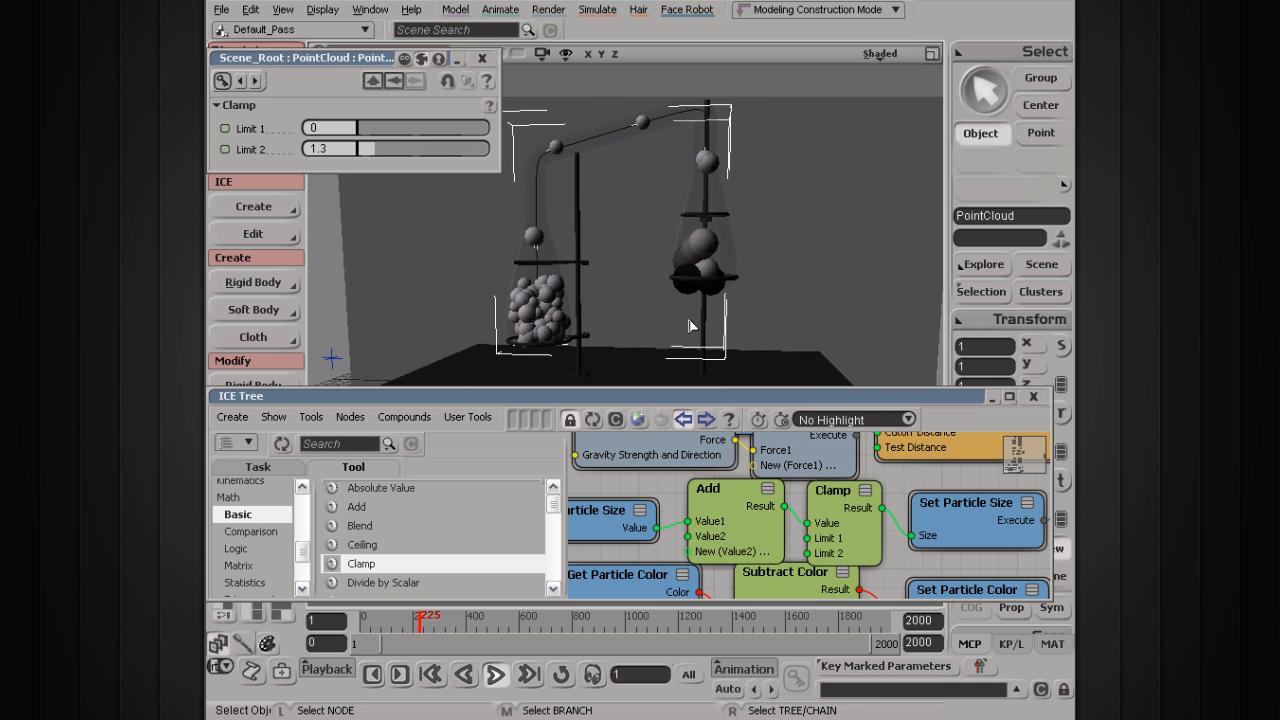
Step: Zoom in on the right-hand tray during playback and stop the simulation at frame 381
{"action": "scroll", "coordinate": [735, 312], "scroll_direction": "up", "scroll_amount": 5}
{"action": "key", "text": "s"}
{"action": "left_click_drag", "start_coordinate": [777, 237], "coordinate": [714, 291]}
{"action": "scroll", "coordinate": [714, 291], "scroll_direction": "up", "scroll_amount": 3}
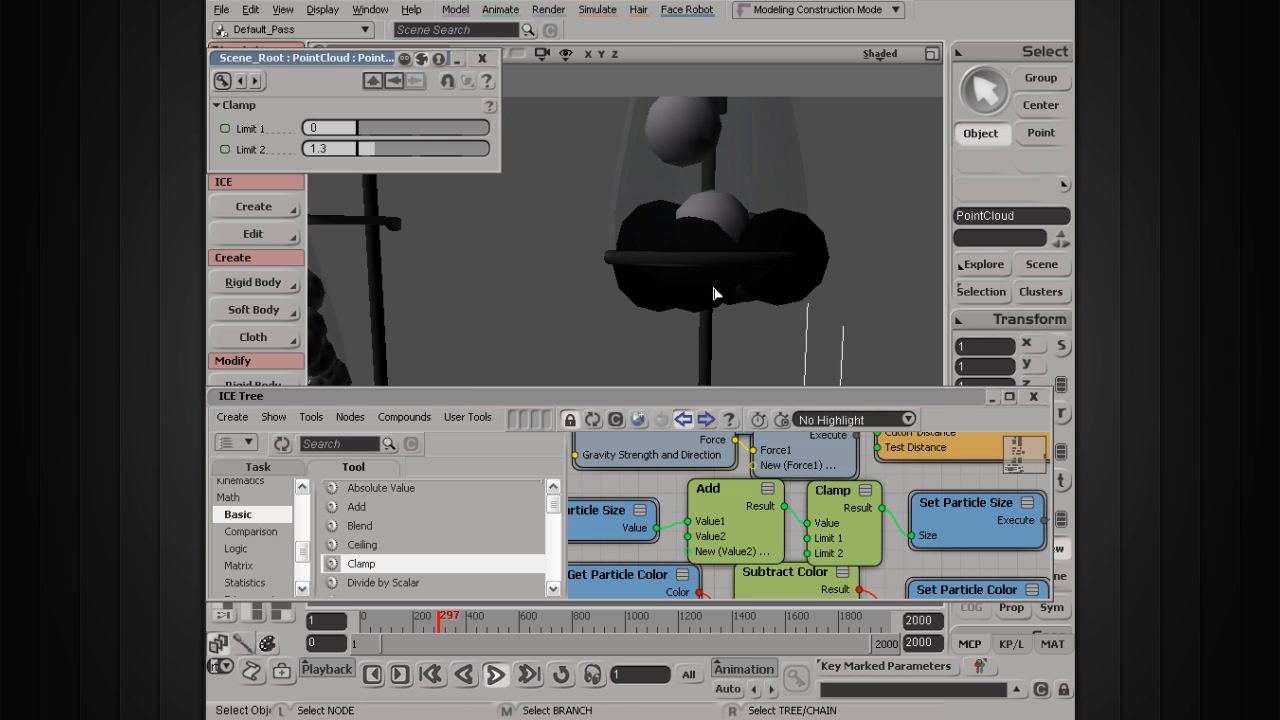
{"action": "scroll", "coordinate": [617, 352], "scroll_direction": "down", "scroll_amount": 2}
{"action": "scroll", "coordinate": [617, 352], "scroll_direction": "down", "scroll_amount": 2}
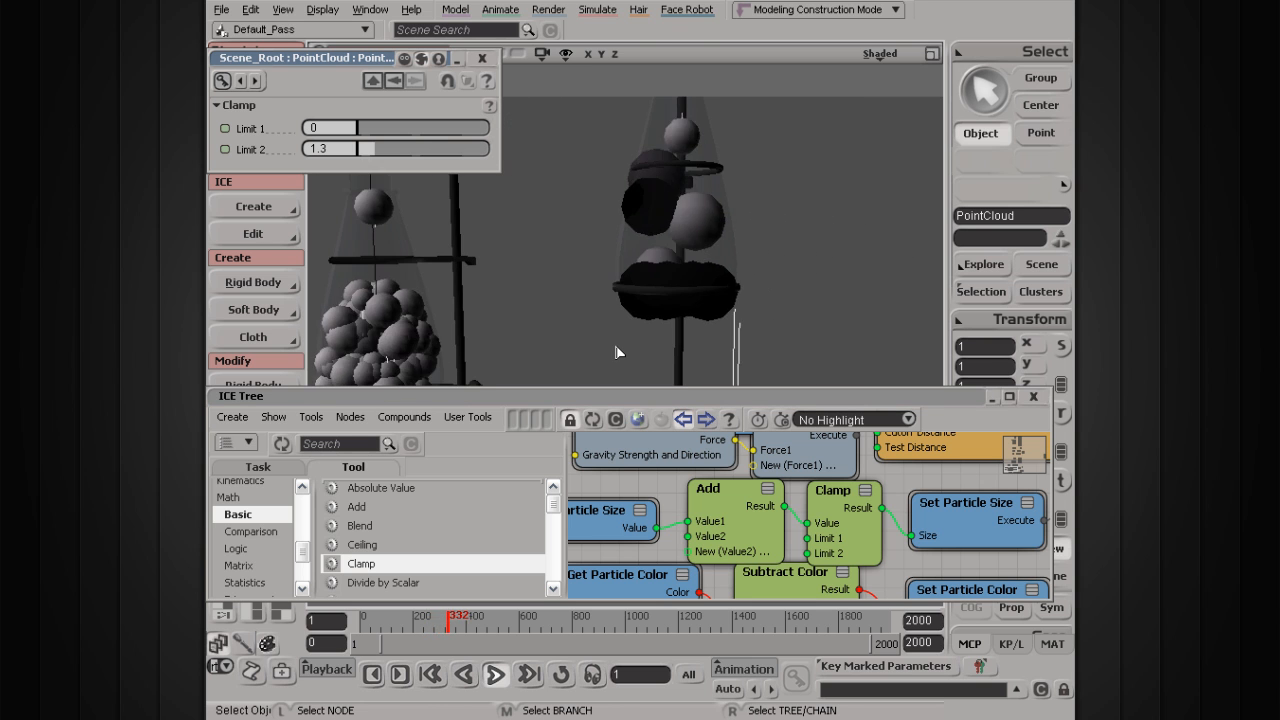
{"action": "left_click", "coordinate": [498, 679]}
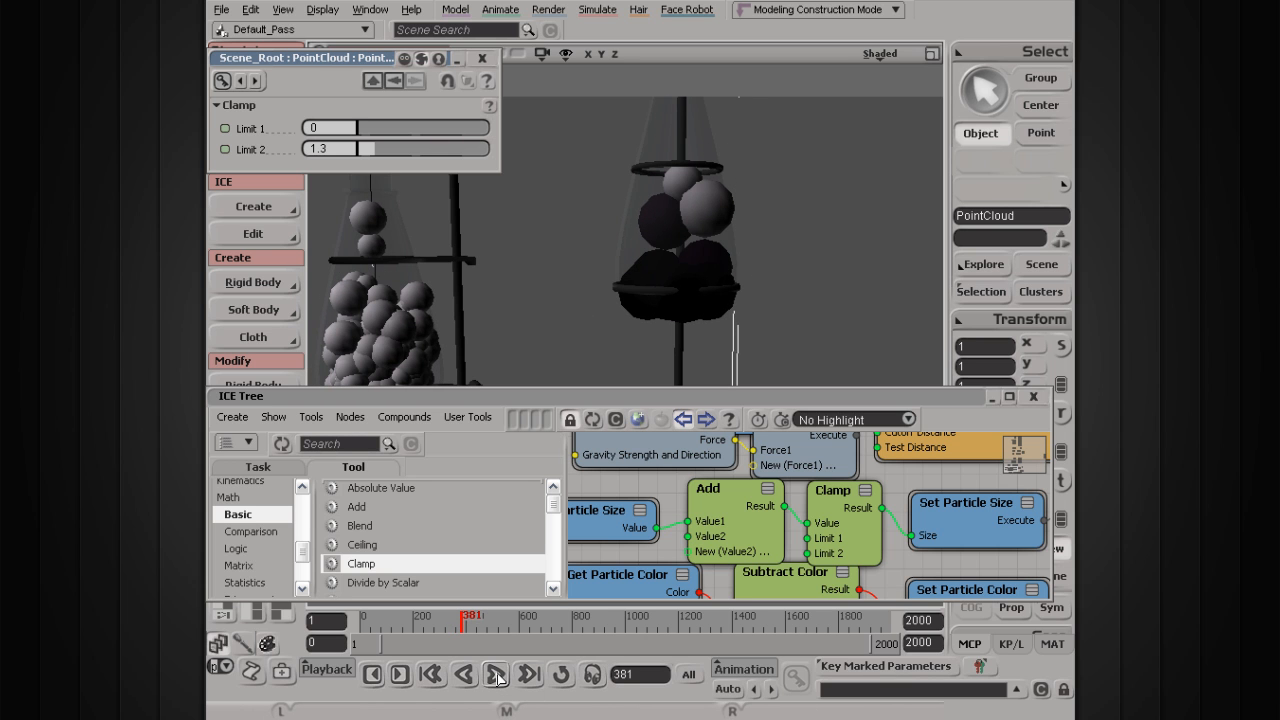
Step: Preview the right flask's particles in a render region, then close it
{"action": "key", "text": "q"}
{"action": "mouse_move", "coordinate": [518, 119]}
{"action": "left_mouse_down"}
{"action": "mouse_move", "coordinate": [669, 200]}
{"action": "mouse_move", "coordinate": [848, 380]}
{"action": "left_mouse_up"}
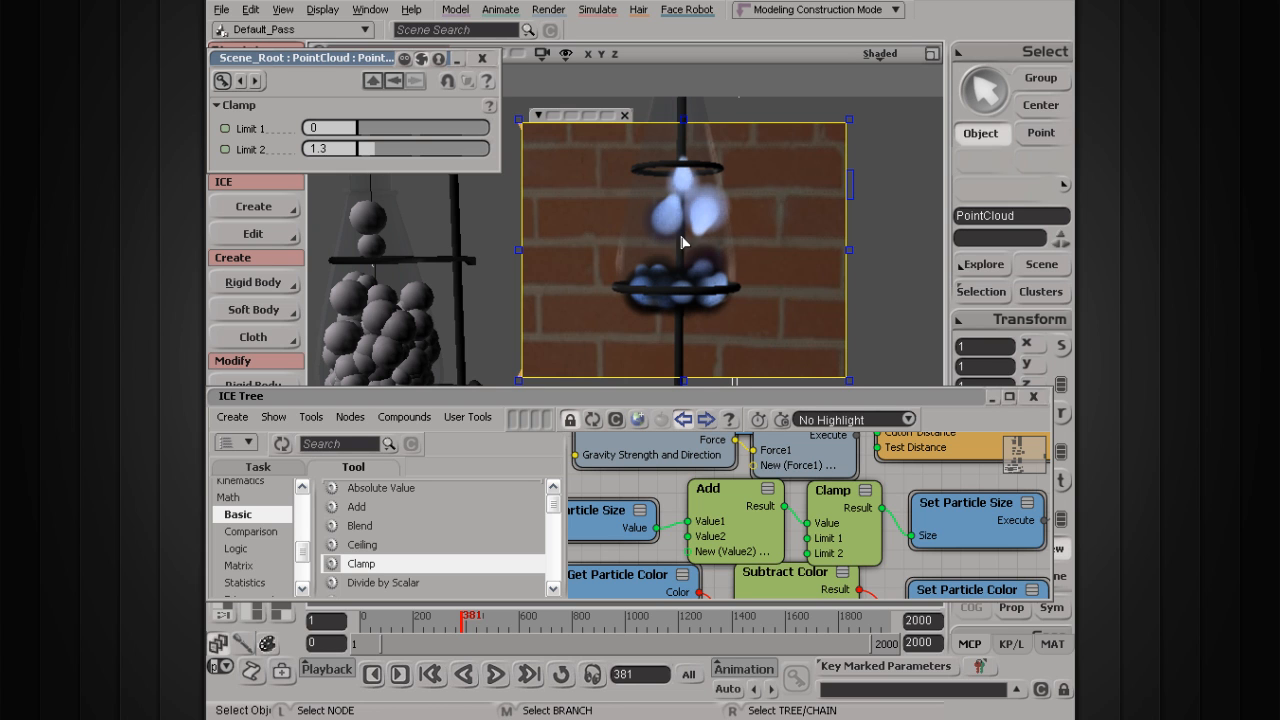
{"action": "left_click", "coordinate": [625, 116]}
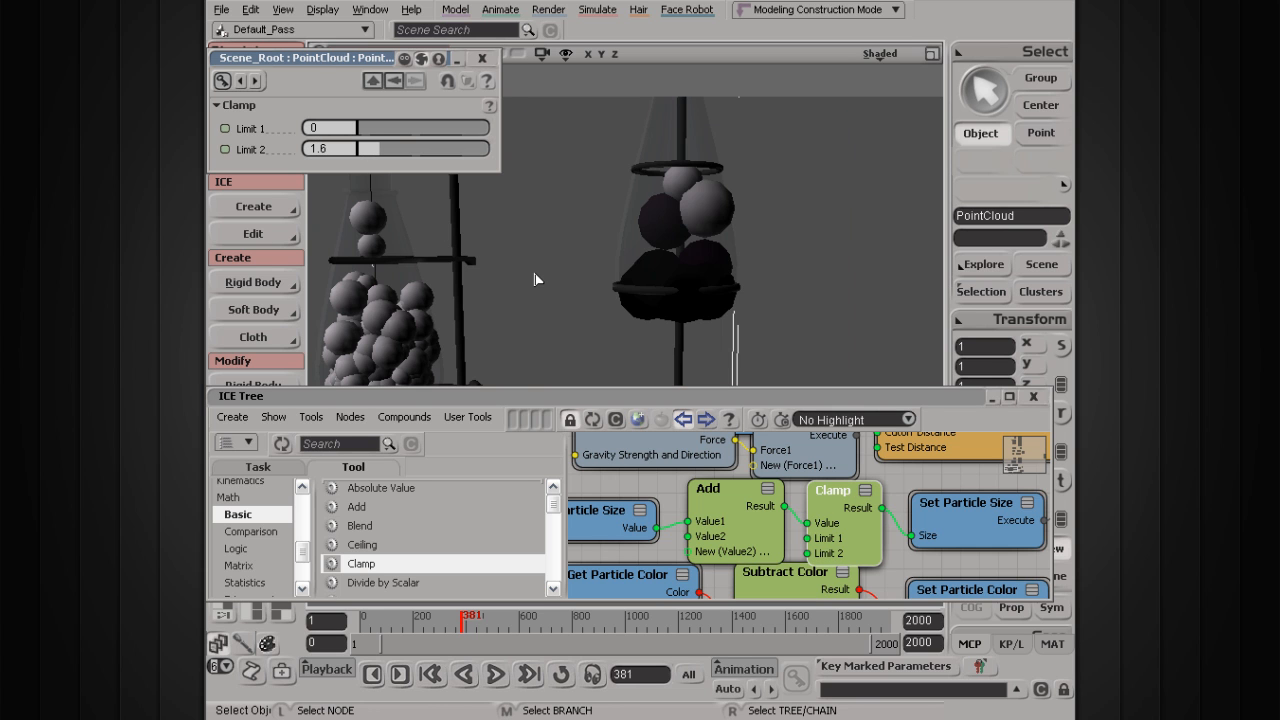
Step: Resume the simulation and render a preview region of the growing particles
{"action": "left_click", "coordinate": [495, 675]}
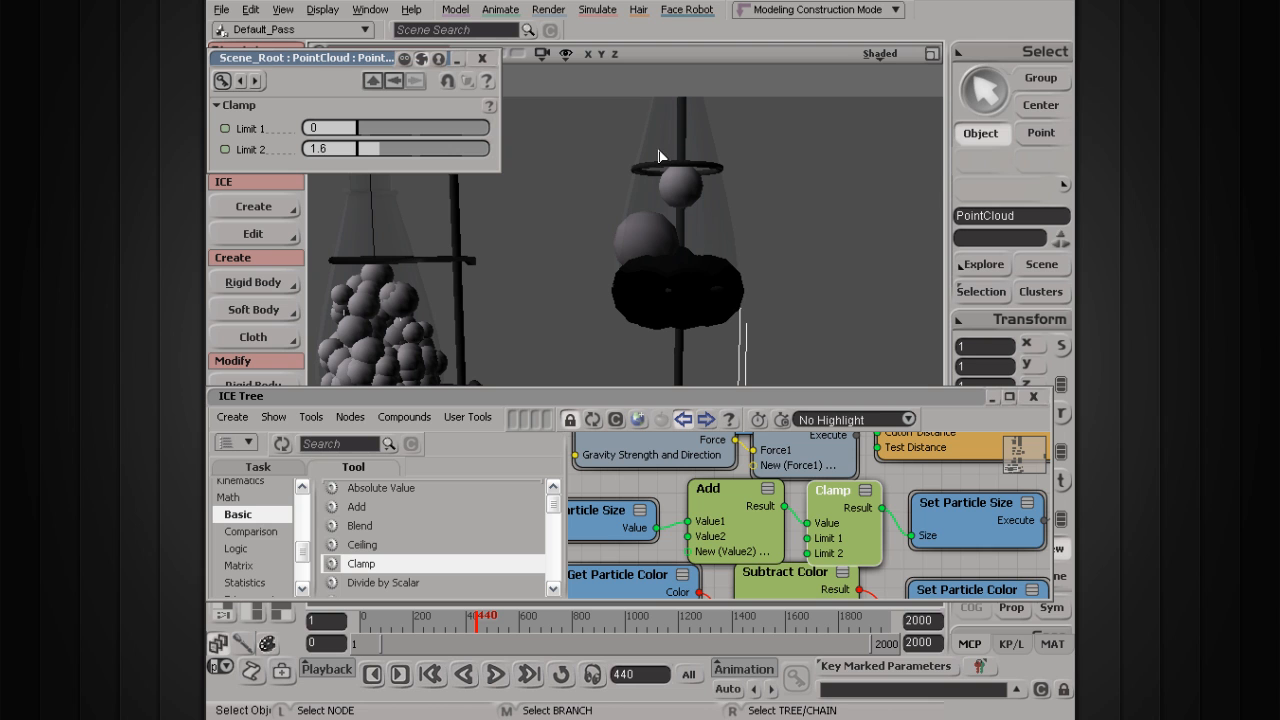
{"action": "key", "text": "q"}
{"action": "left_click_drag", "start_coordinate": [557, 174], "coordinate": [801, 356]}
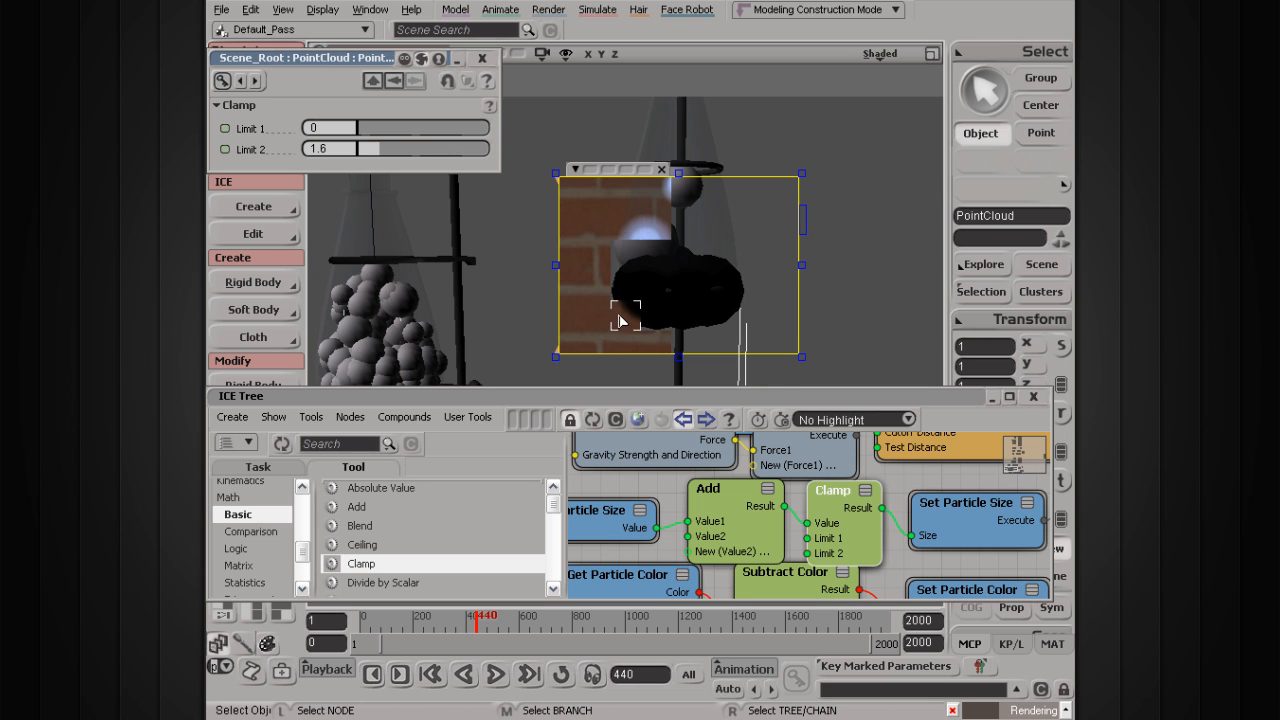
Step: Pan and zoom the ICE tree until the Bounce off Surface nodes are visible
{"action": "key", "text": "s"}
{"action": "left_click_drag", "start_coordinate": [880, 478], "coordinate": [813, 596]}
{"action": "left_click_drag", "start_coordinate": [819, 449], "coordinate": [763, 537]}
{"action": "scroll", "coordinate": [761, 535], "scroll_direction": "down", "scroll_amount": 3}
{"action": "key", "text": "s"}
{"action": "left_click_drag", "start_coordinate": [801, 458], "coordinate": [727, 586]}
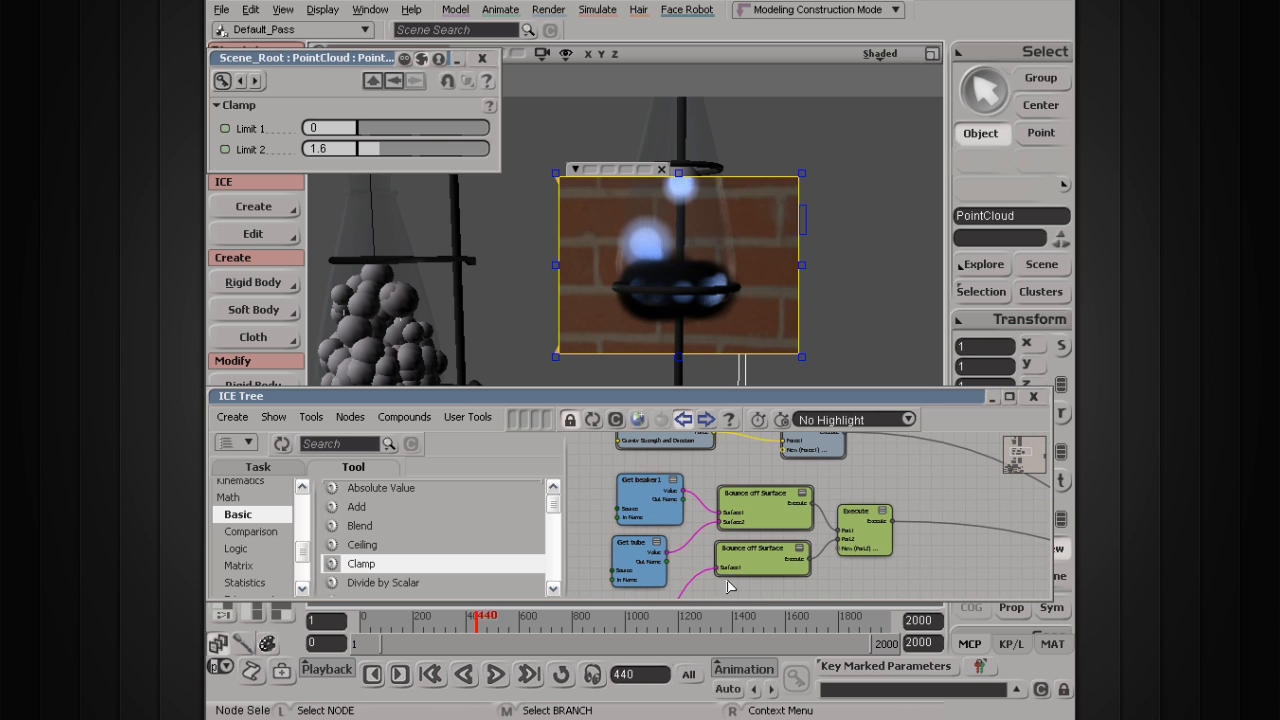
Step: Set the lower Bounce off Surface node's Offset Distance to 1.087 and replay from the start
{"action": "scroll", "coordinate": [727, 586], "scroll_direction": "up", "scroll_amount": 2}
{"action": "left_click", "coordinate": [738, 582]}
{"action": "left_click_drag", "start_coordinate": [370, 173], "coordinate": [378, 179]}
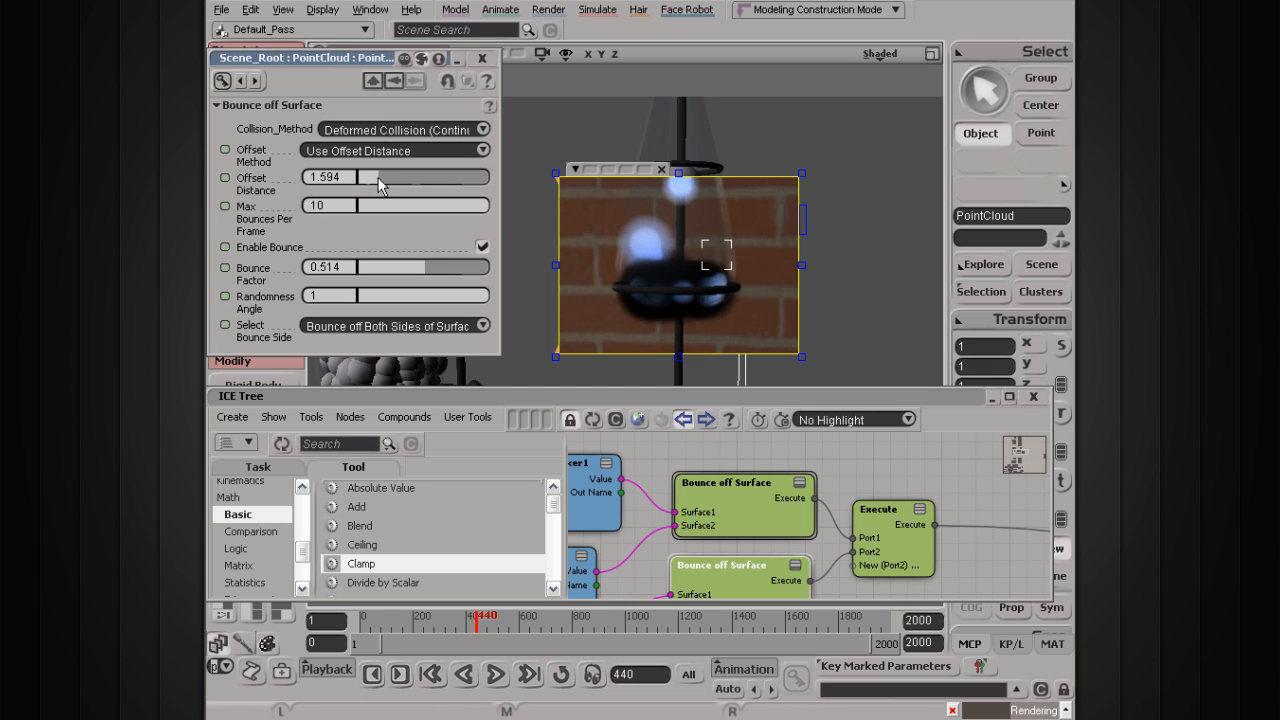
{"action": "left_click", "coordinate": [662, 170]}
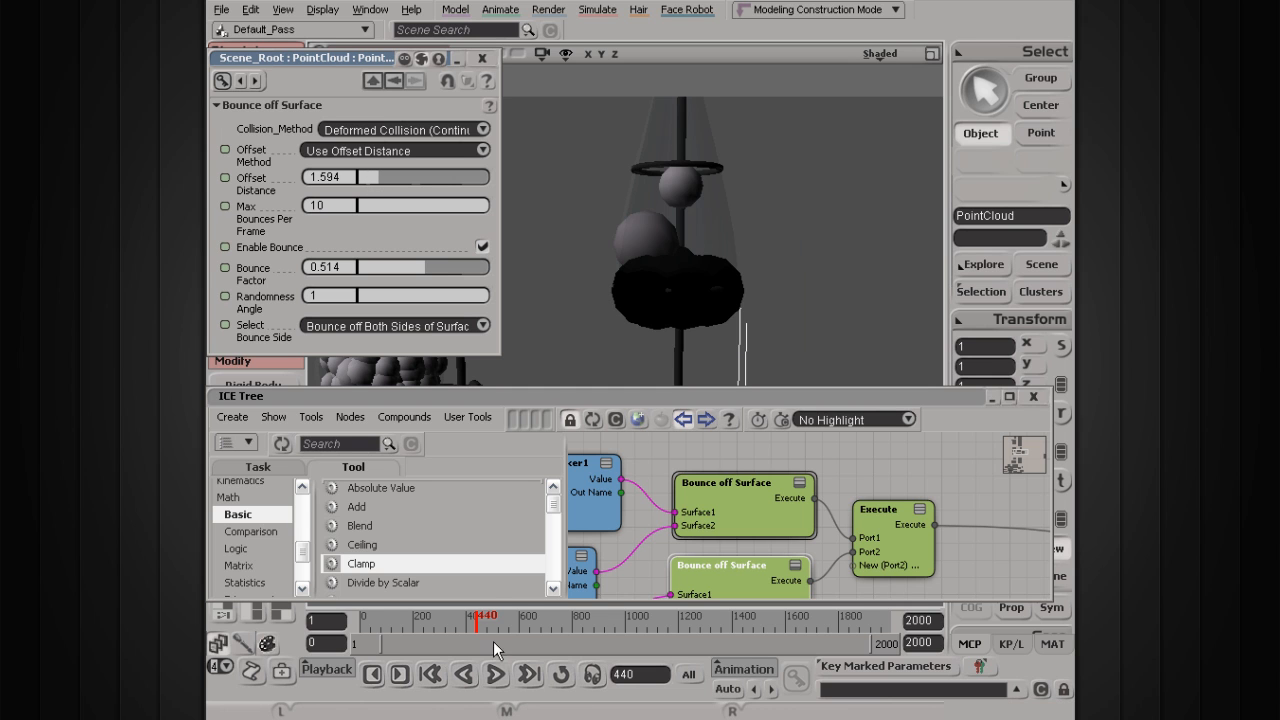
{"action": "left_click", "coordinate": [494, 676]}
{"action": "left_click_drag", "start_coordinate": [374, 177], "coordinate": [372, 174]}
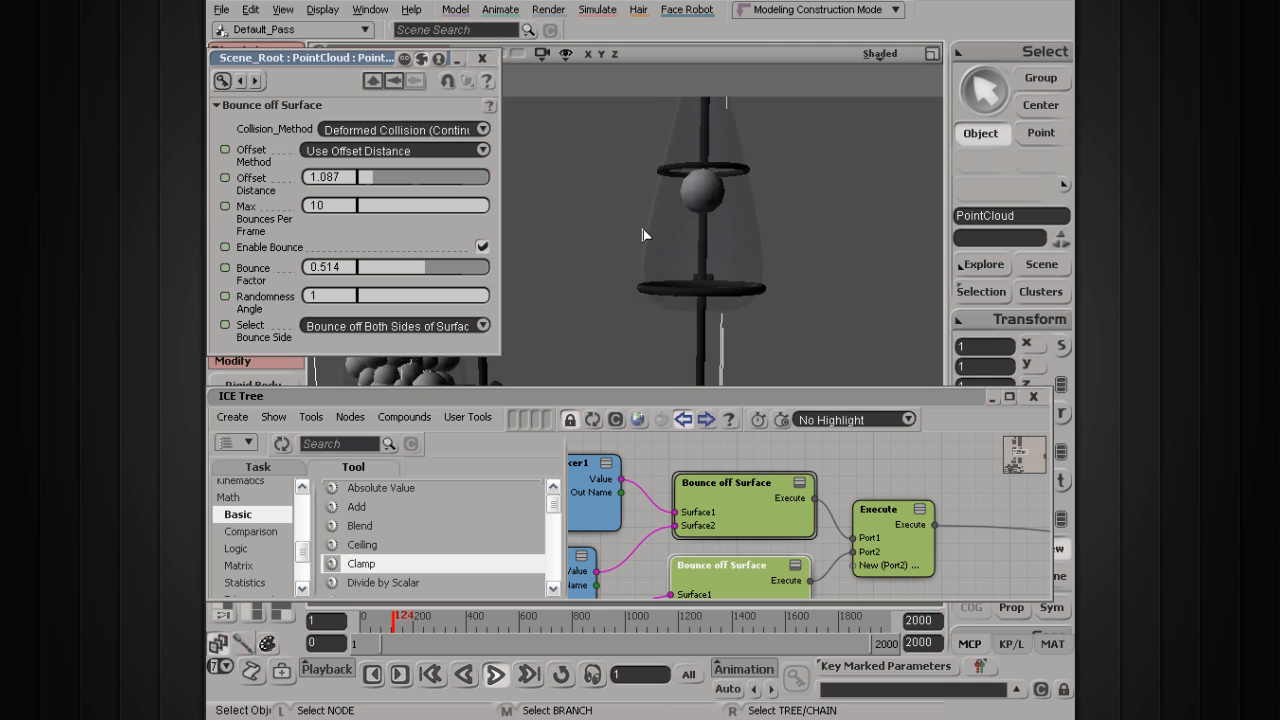
{"action": "scroll", "coordinate": [731, 318], "scroll_direction": "up", "scroll_amount": 3}
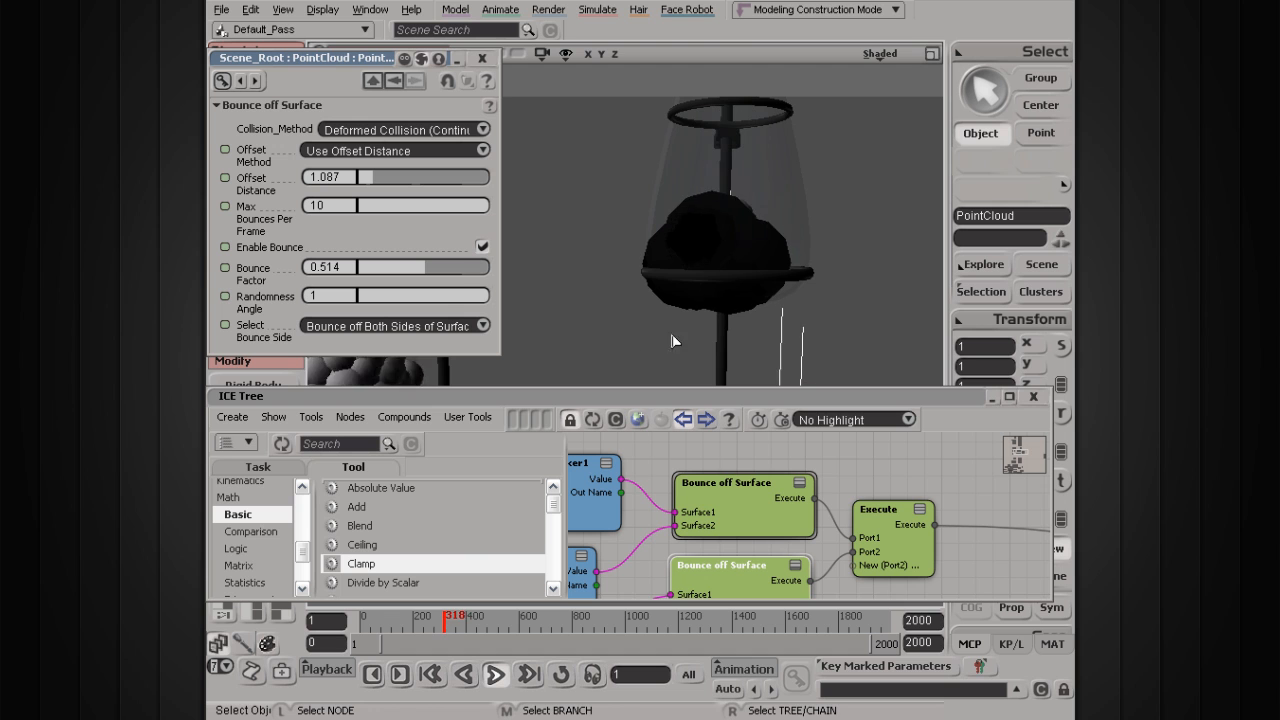
Step: Stop at frame 366 and check the settled particles in a render region over both beaker stands
{"action": "left_click", "coordinate": [497, 674]}
{"action": "key", "text": "q"}
{"action": "left_click_drag", "start_coordinate": [551, 153], "coordinate": [889, 369]}
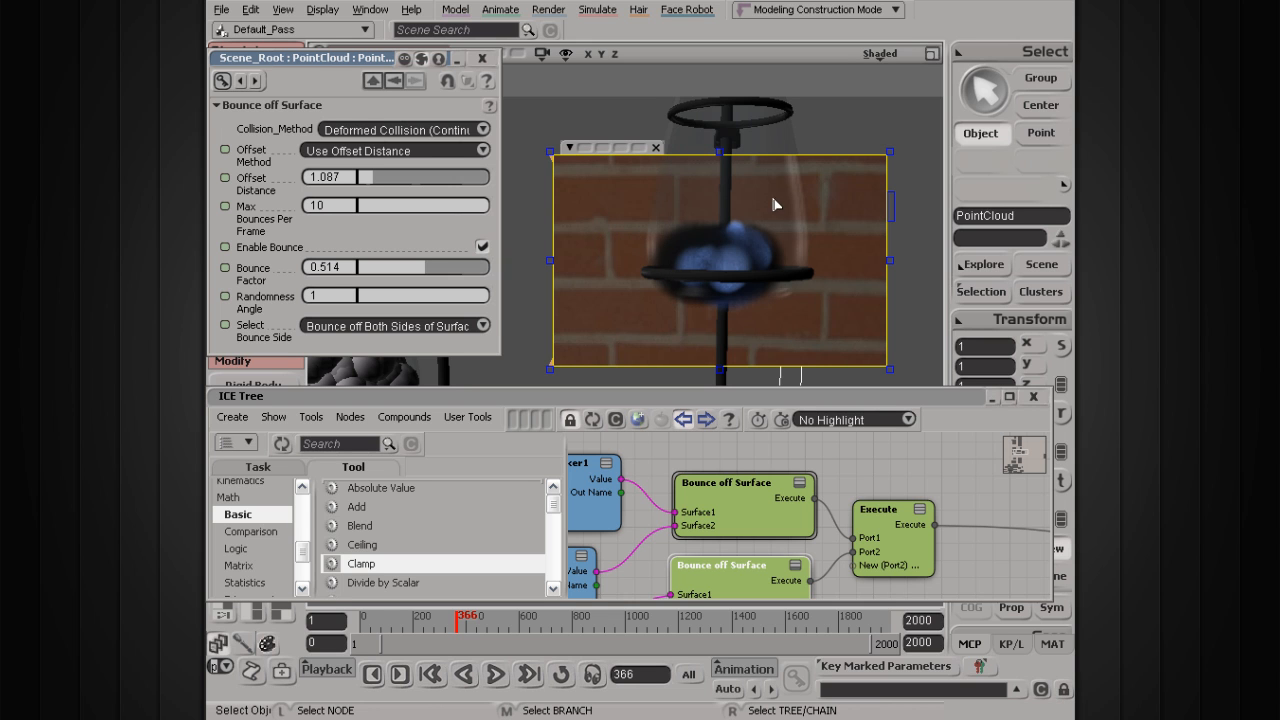
{"action": "scroll", "coordinate": [527, 333], "scroll_direction": "down", "scroll_amount": 6}
{"action": "key", "text": "s"}
{"action": "left_click_drag", "start_coordinate": [527, 333], "coordinate": [573, 289]}
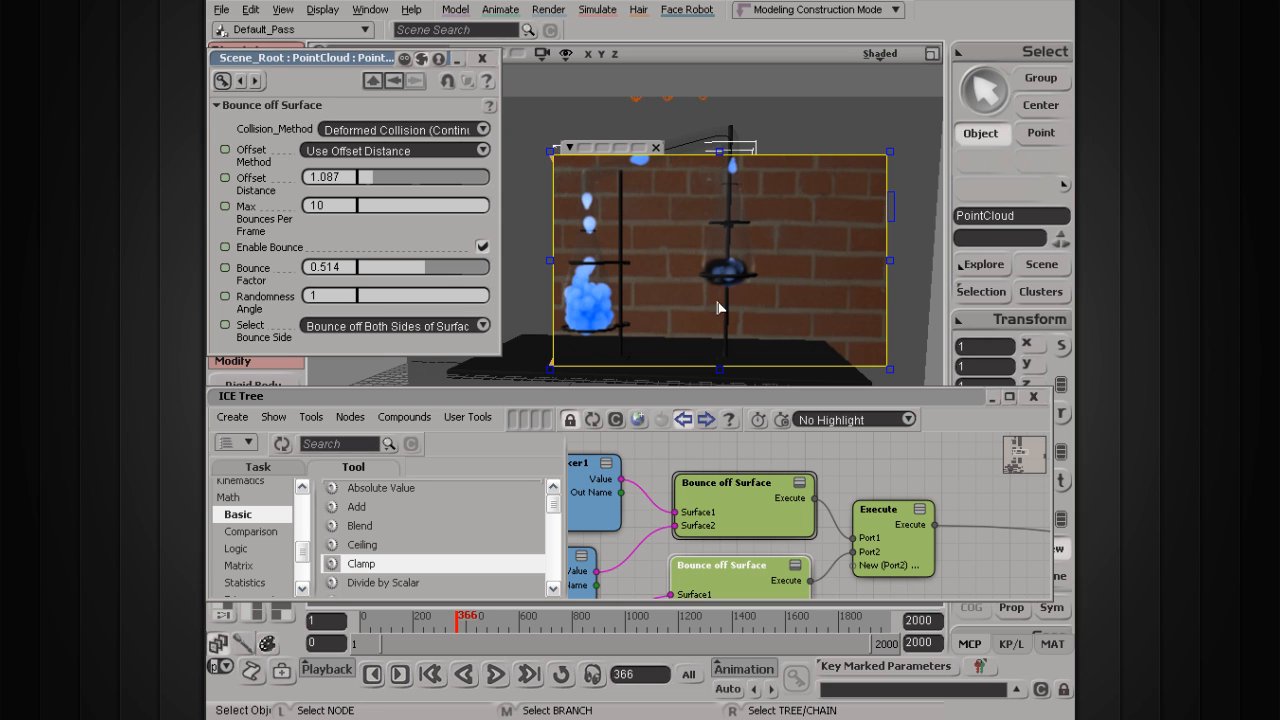
{"action": "key", "text": "s"}
{"action": "left_click_drag", "start_coordinate": [707, 281], "coordinate": [737, 284]}
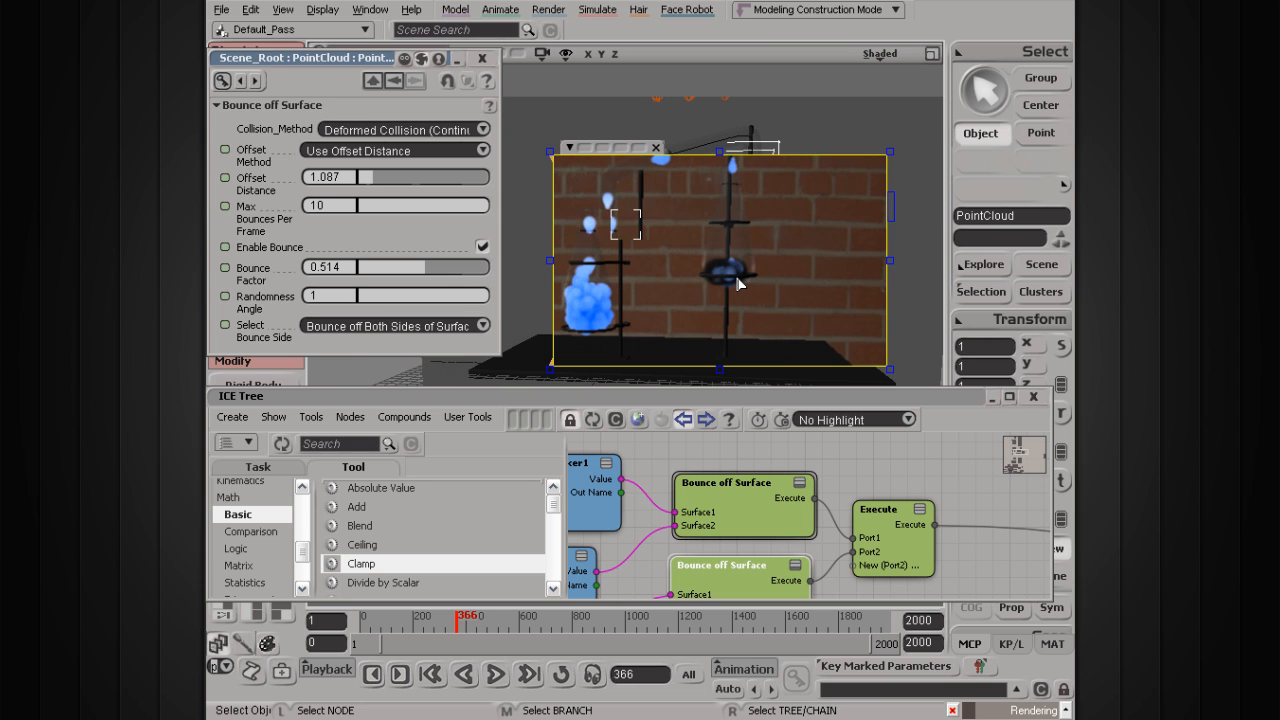
{"action": "left_click", "coordinate": [657, 150]}
{"action": "scroll", "coordinate": [887, 472], "scroll_direction": "down", "scroll_amount": 6}
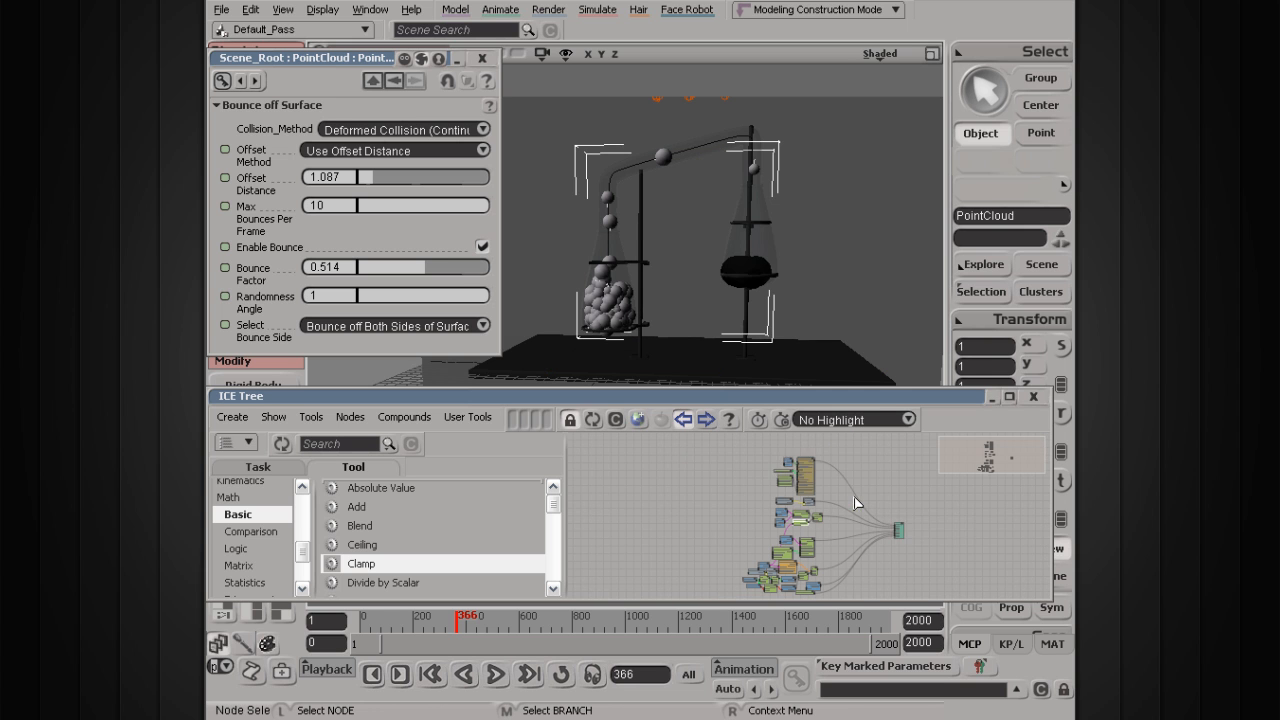
Step: Rewind the timeline and set the animation's end frame to 250
{"action": "left_click", "coordinate": [431, 674]}
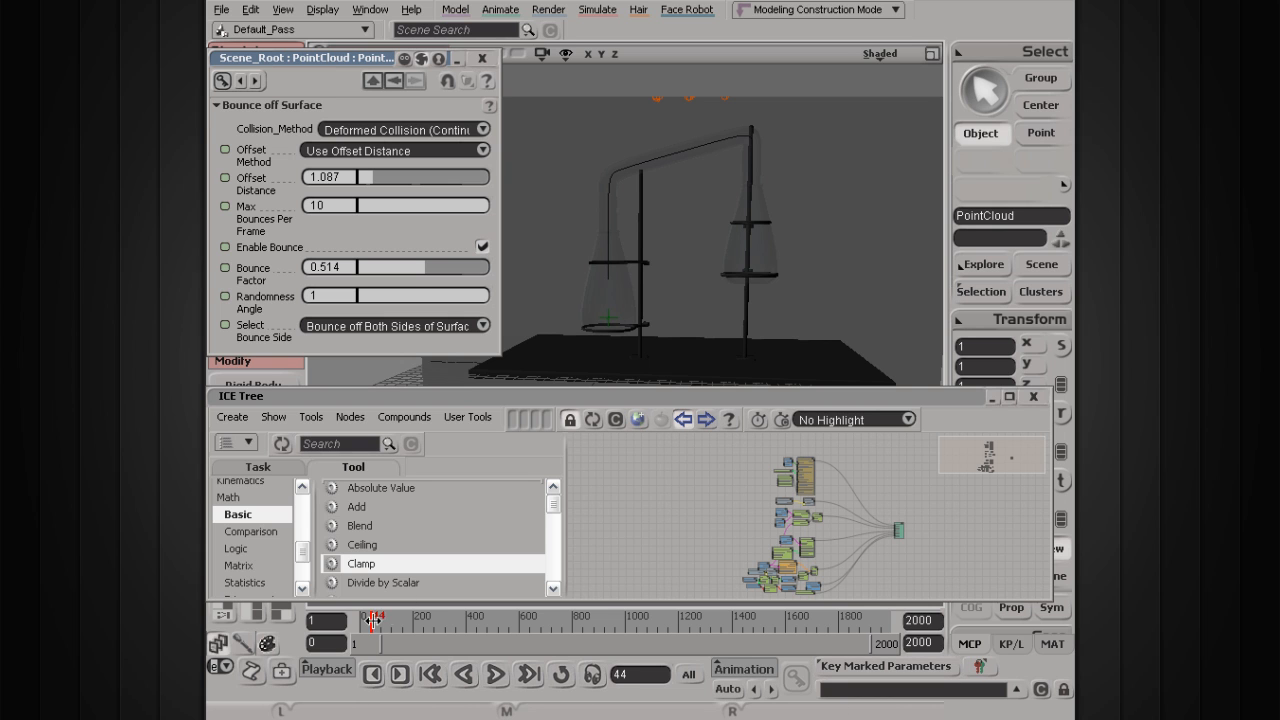
{"action": "left_click", "coordinate": [448, 625]}
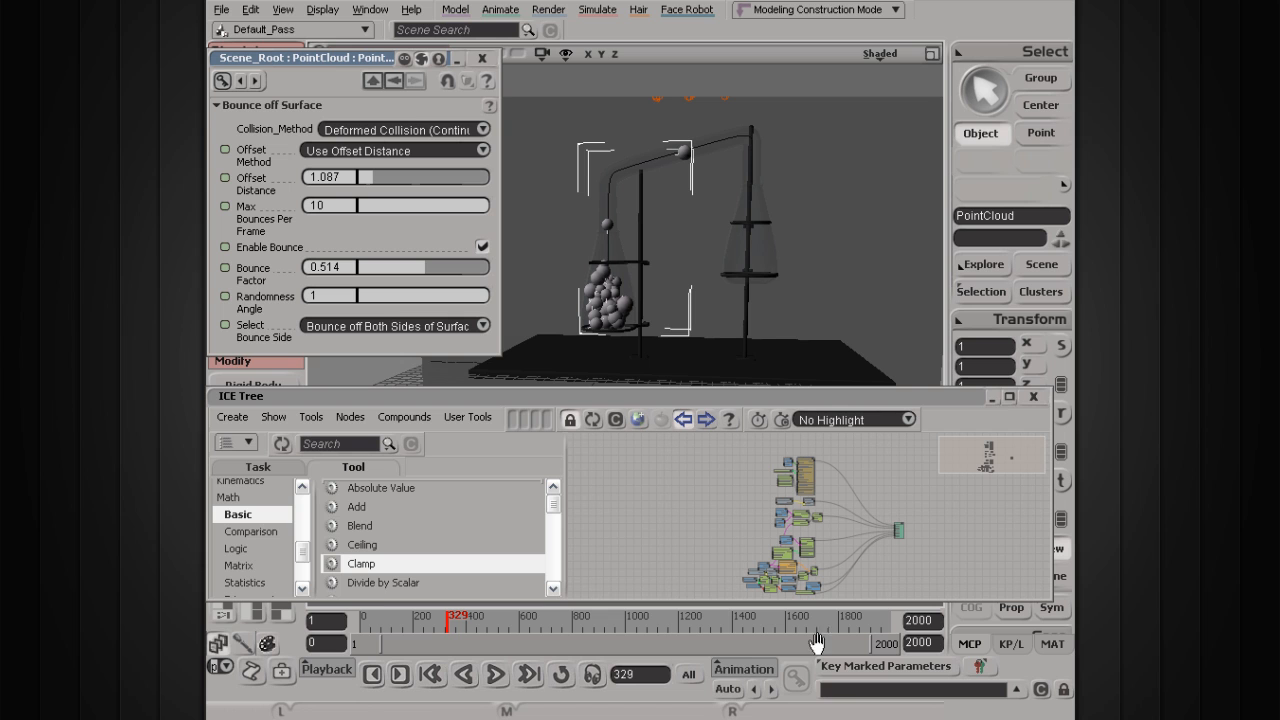
{"action": "left_click", "coordinate": [931, 622]}
{"action": "type", "text": "250"}
{"action": "key", "text": "Return"}
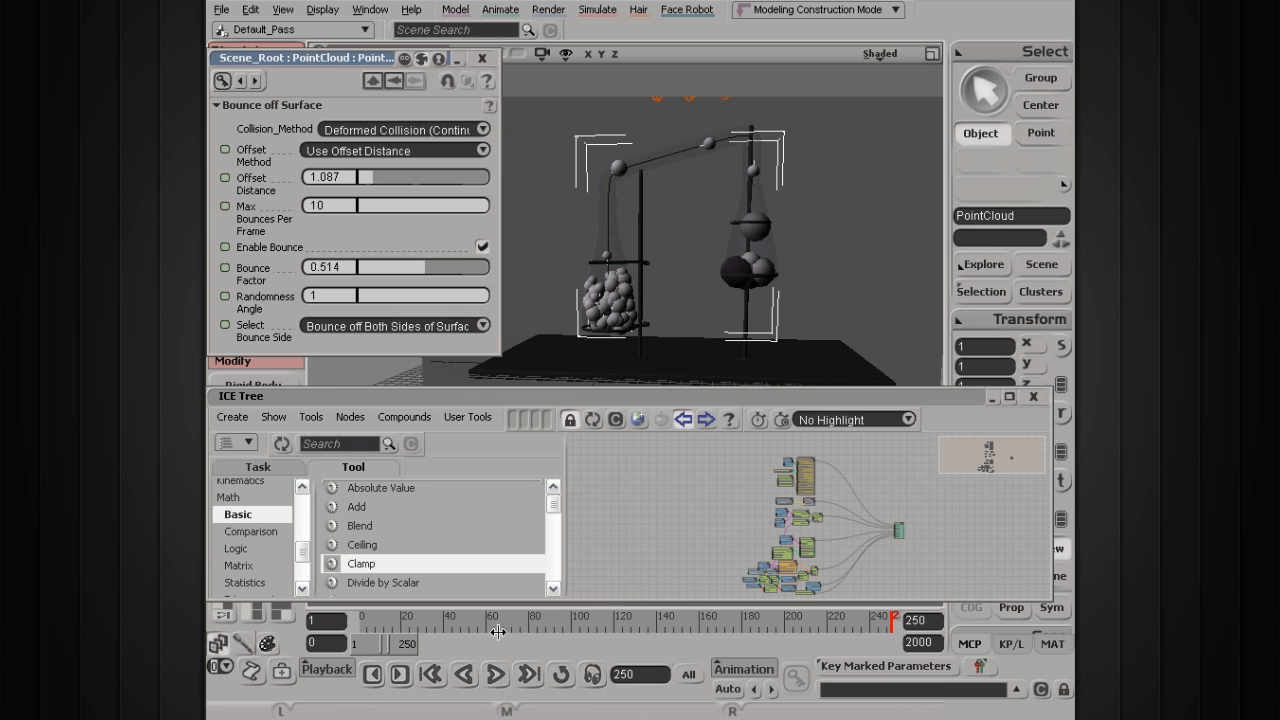
Step: Play the simulation, return to frame 1, preview the left beaker in a render region, and close the properties
{"action": "left_click", "coordinate": [494, 673]}
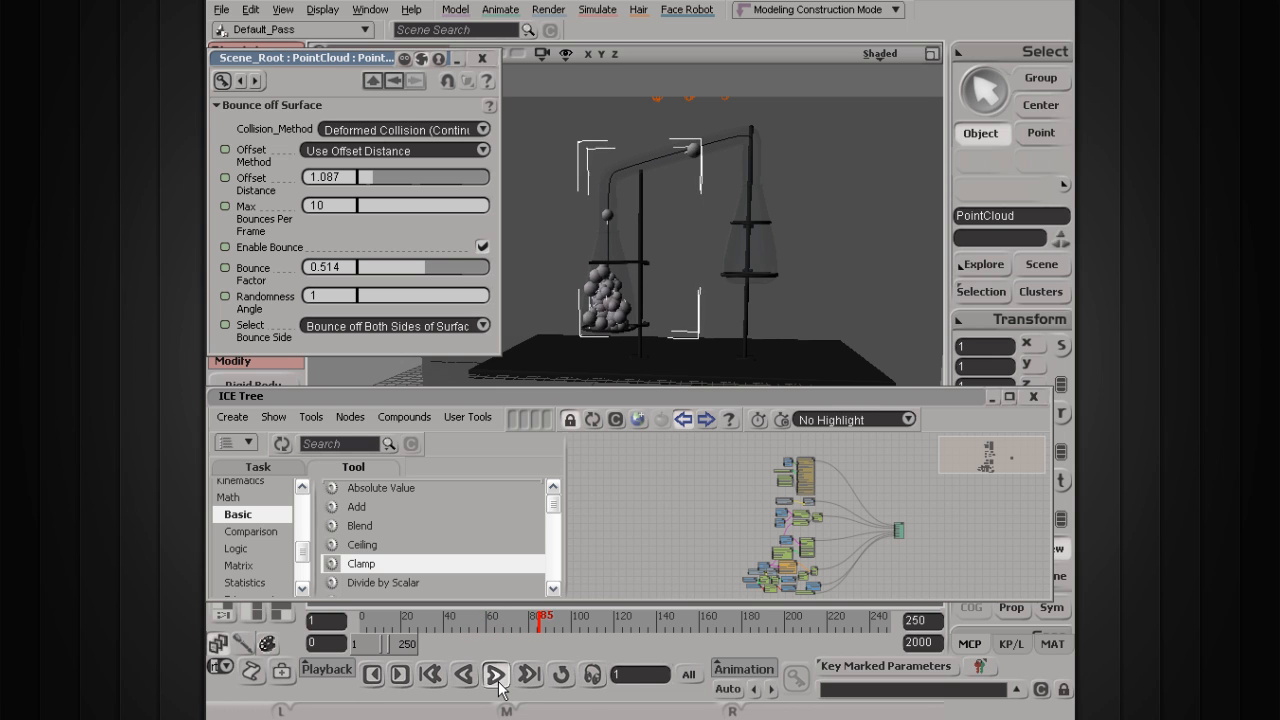
{"action": "left_click", "coordinate": [495, 675]}
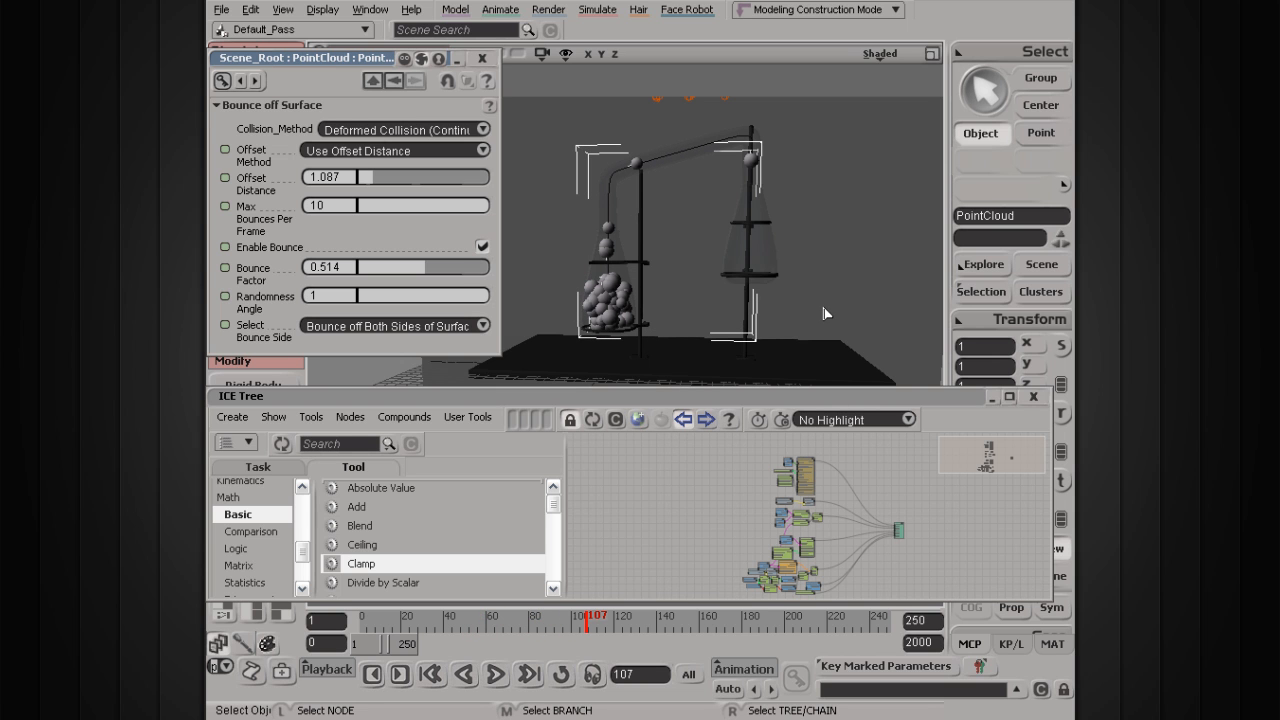
{"action": "left_click_drag", "start_coordinate": [384, 620], "coordinate": [347, 622]}
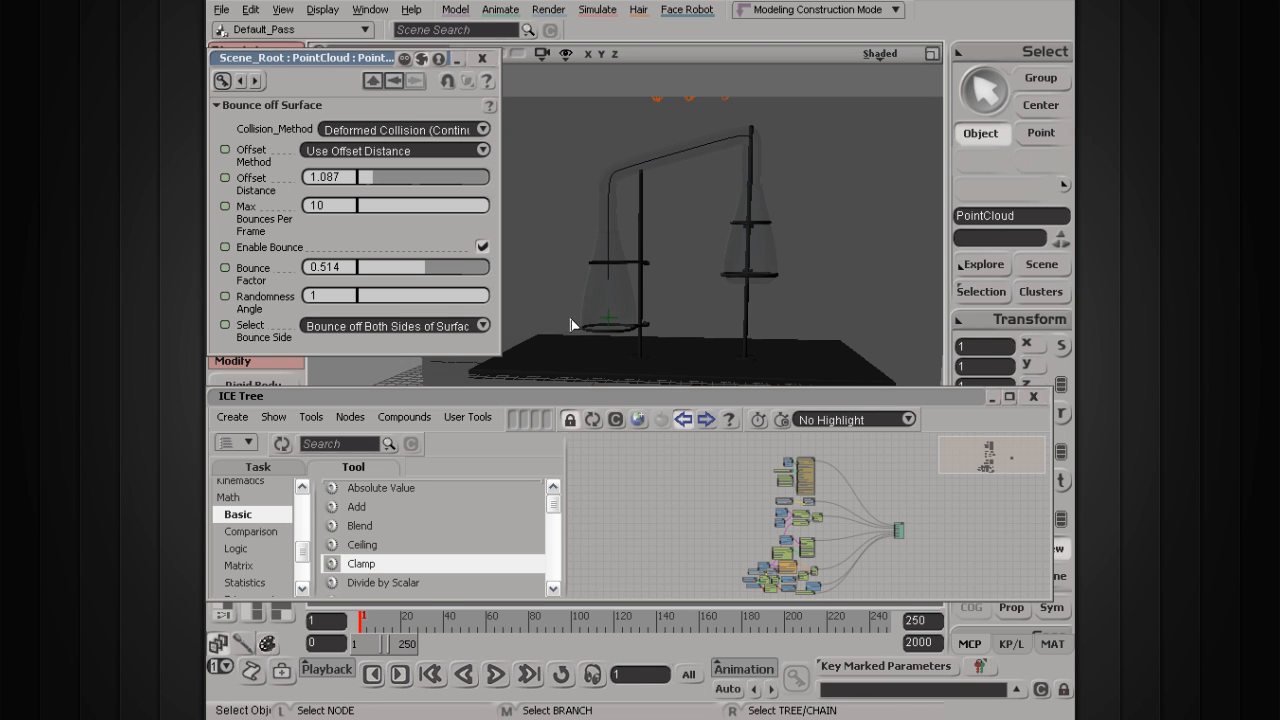
{"action": "left_click", "coordinate": [495, 675]}
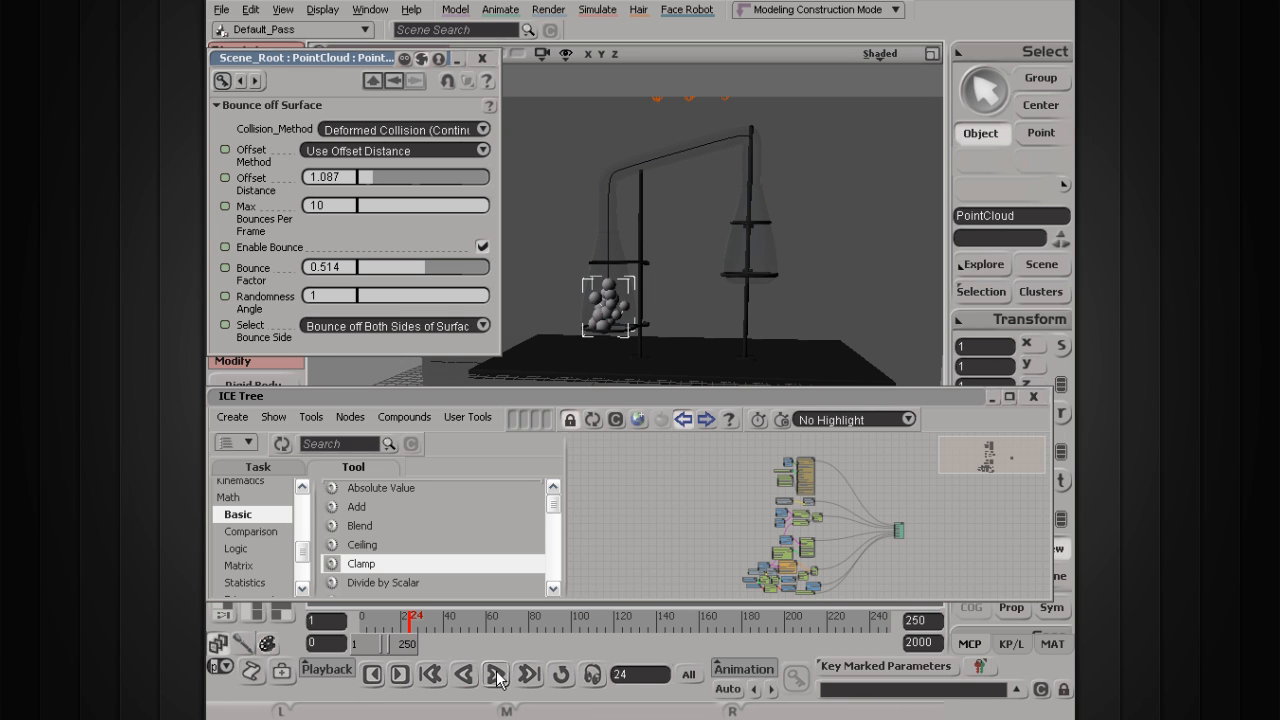
{"action": "left_click_drag", "start_coordinate": [408, 619], "coordinate": [348, 621]}
{"action": "key", "text": "q"}
{"action": "left_click_drag", "start_coordinate": [650, 235], "coordinate": [547, 343]}
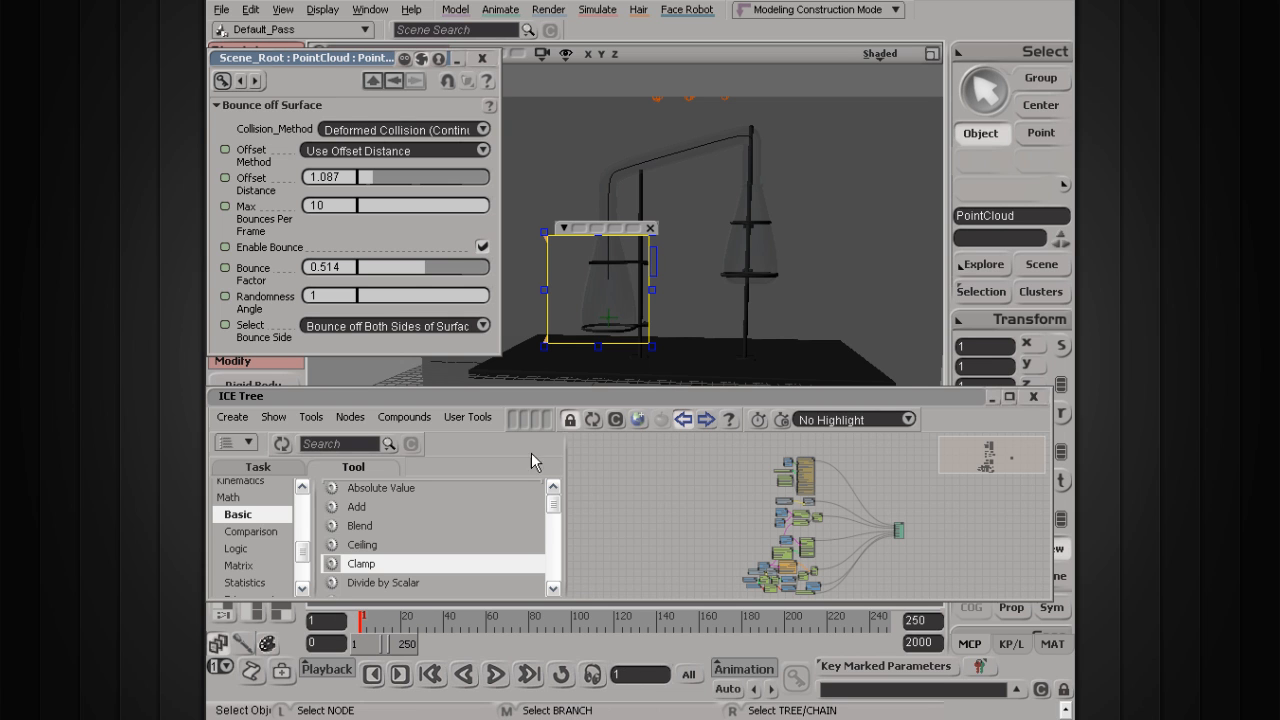
{"action": "left_click", "coordinate": [650, 229]}
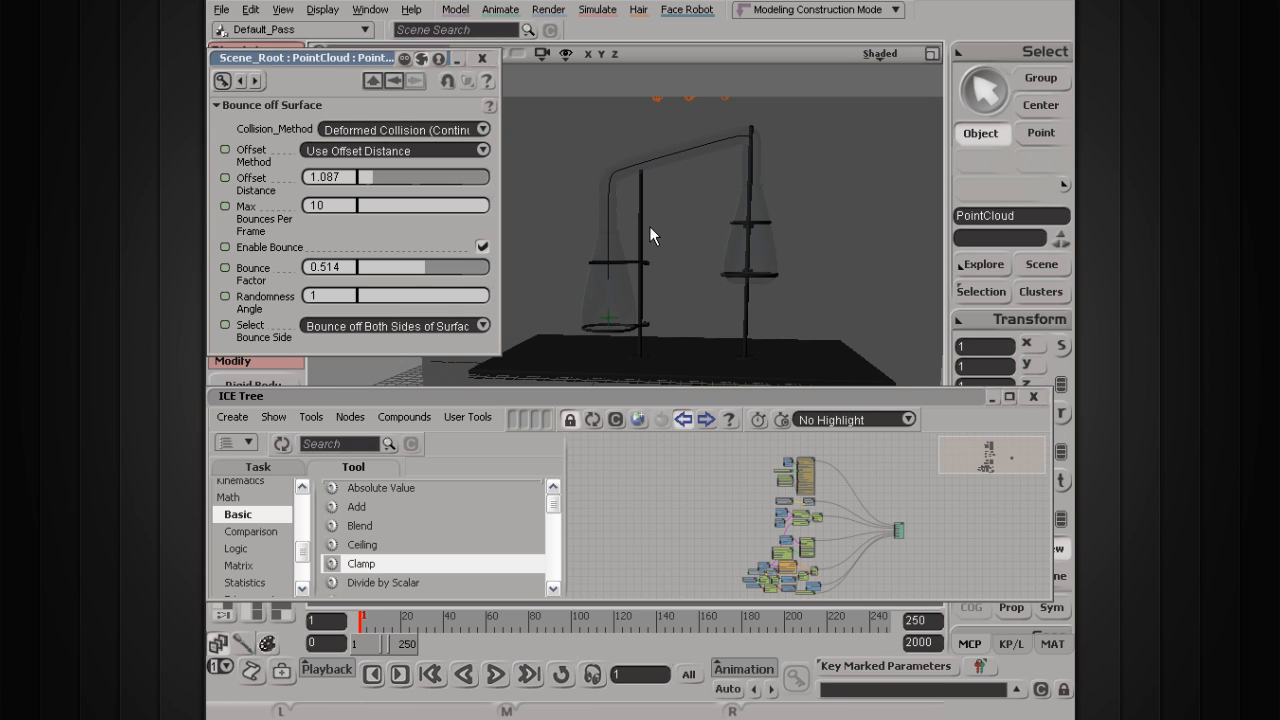
{"action": "left_click", "coordinate": [481, 58]}
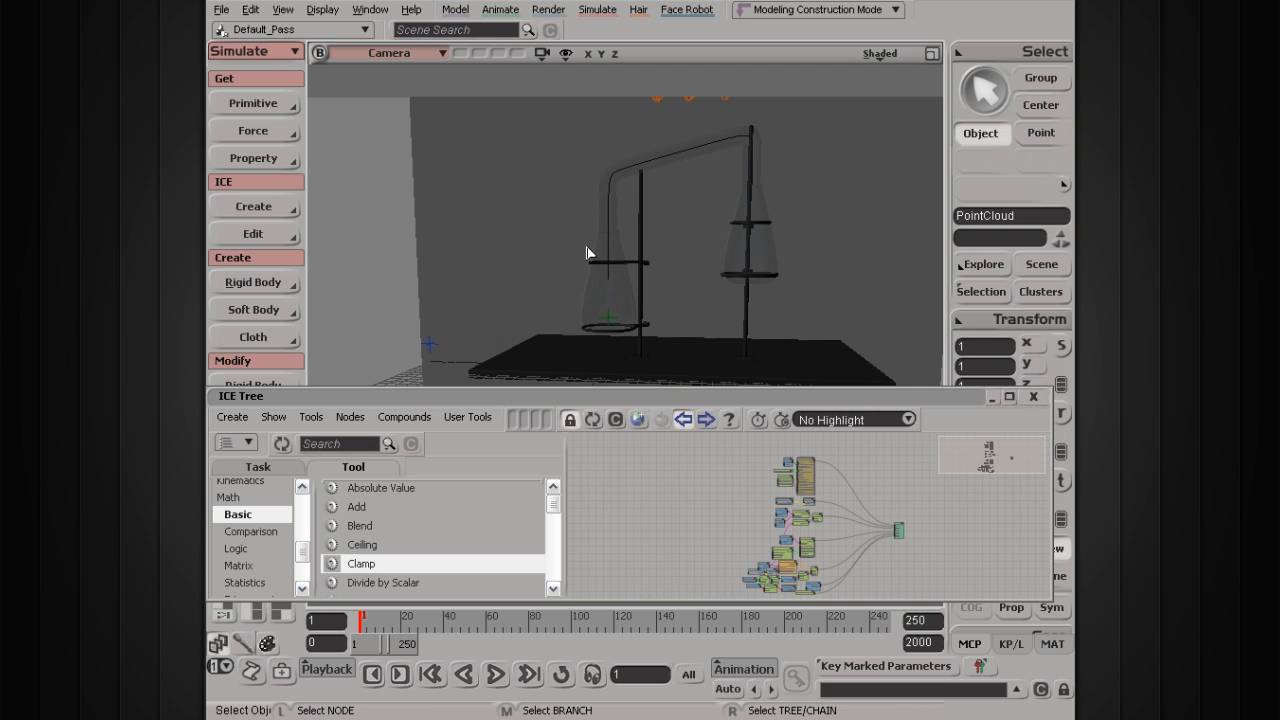
Step: Dolly, orbit and pan the camera to frame both beakers and the lights above them
{"action": "scroll", "coordinate": [600, 232], "scroll_direction": "up", "scroll_amount": 2}
{"action": "key", "text": "s"}
{"action": "right_click_drag", "start_coordinate": [603, 226], "coordinate": [566, 242]}
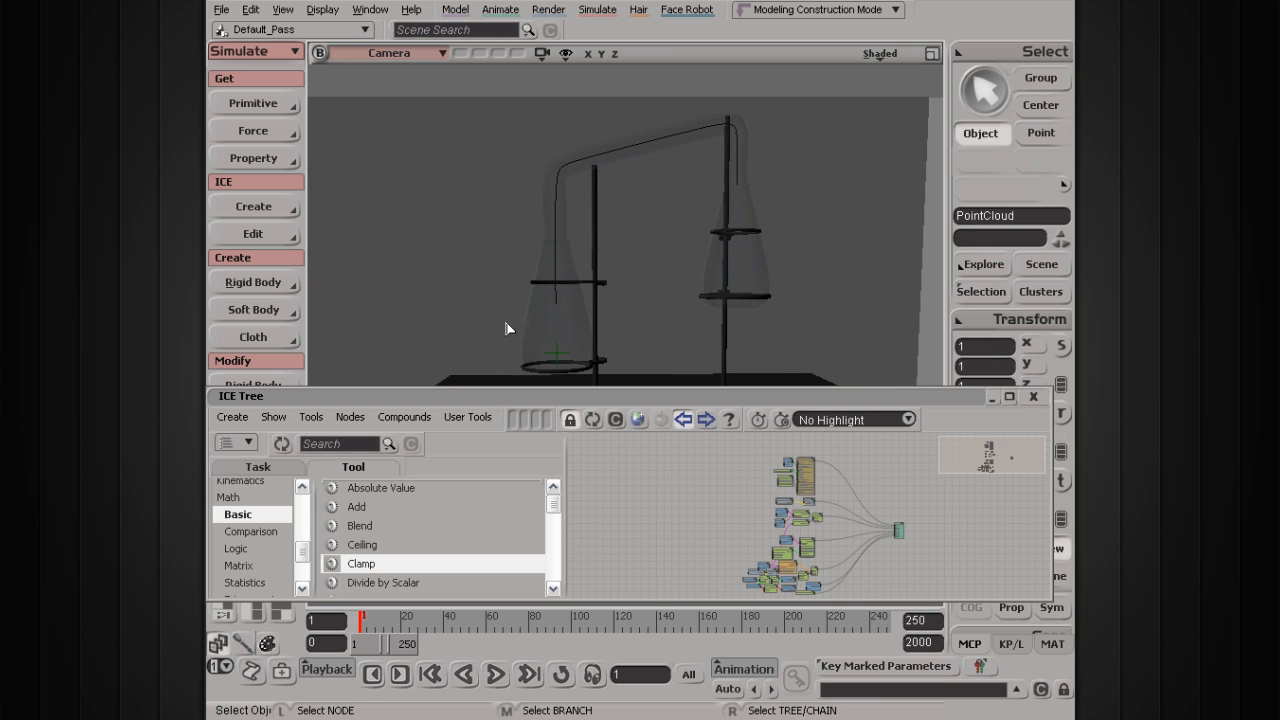
{"action": "key", "text": "s"}
{"action": "left_click_drag", "start_coordinate": [501, 310], "coordinate": [498, 301]}
{"action": "scroll", "coordinate": [498, 301], "scroll_direction": "down", "scroll_amount": 2}
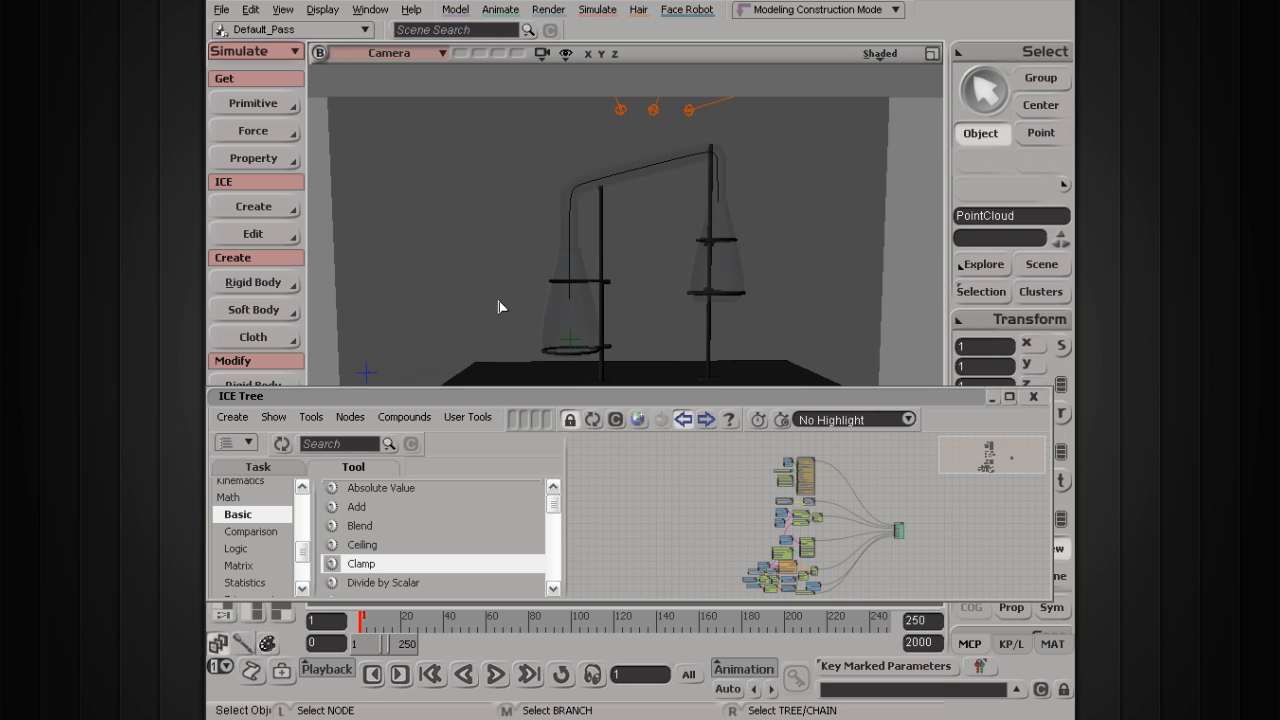